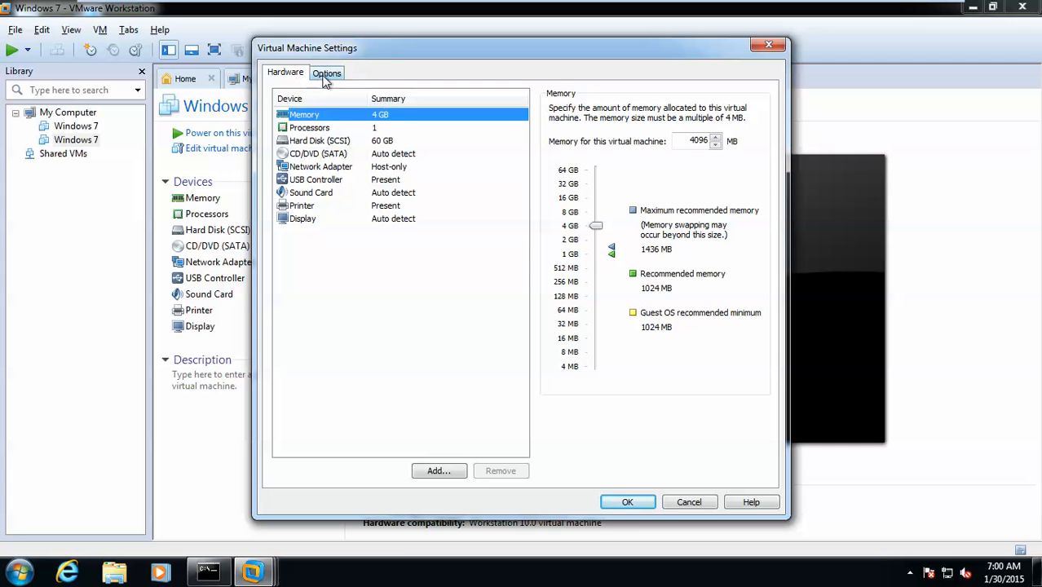
Step: Review the Windows 7 virtual machine's options and memory allocation, cancel its settings, and close VMware Workstation
left_click(326, 73)
left_click(290, 74)
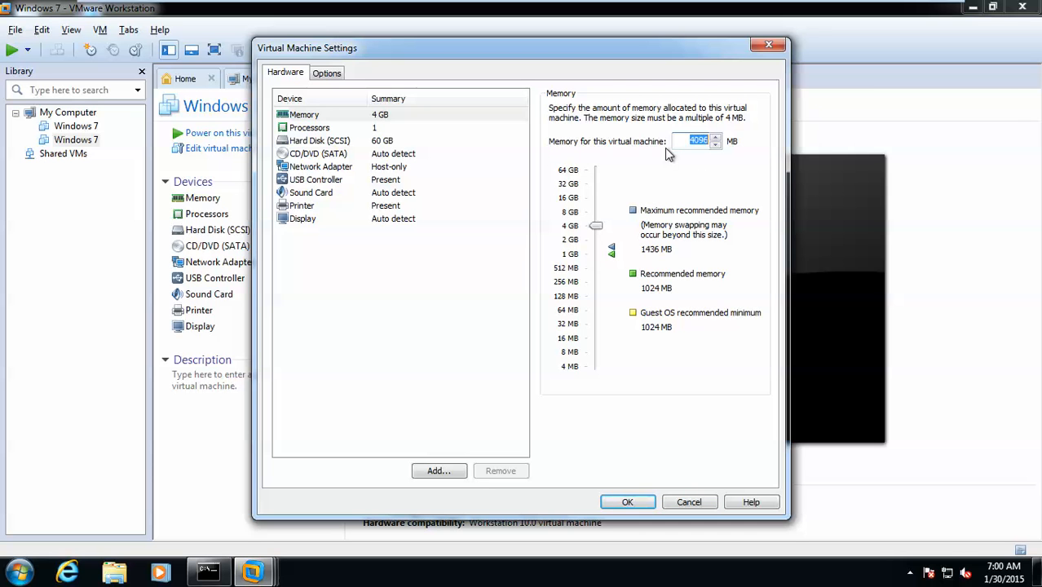
left_click(689, 501)
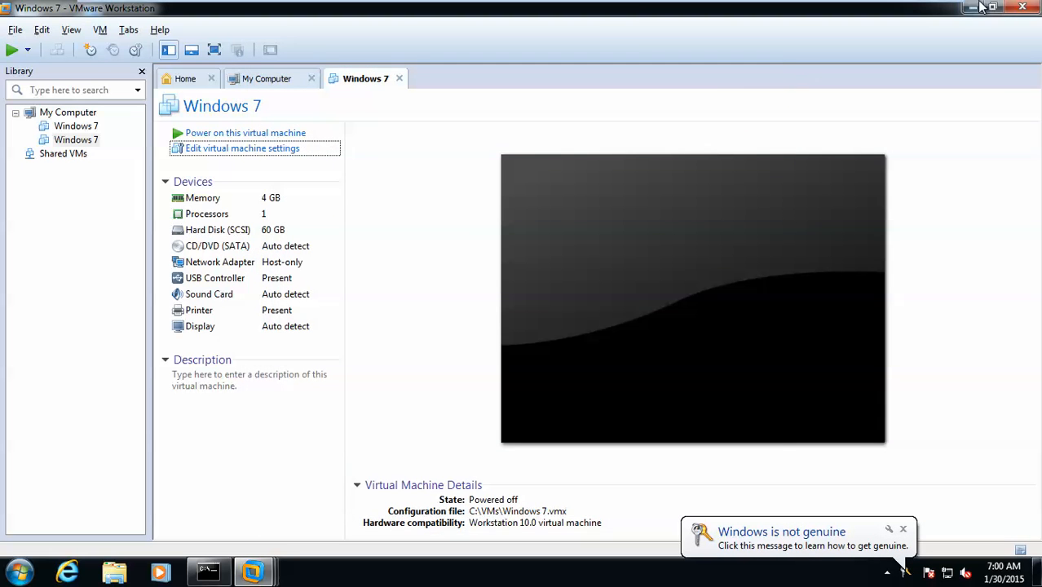
left_click(1022, 7)
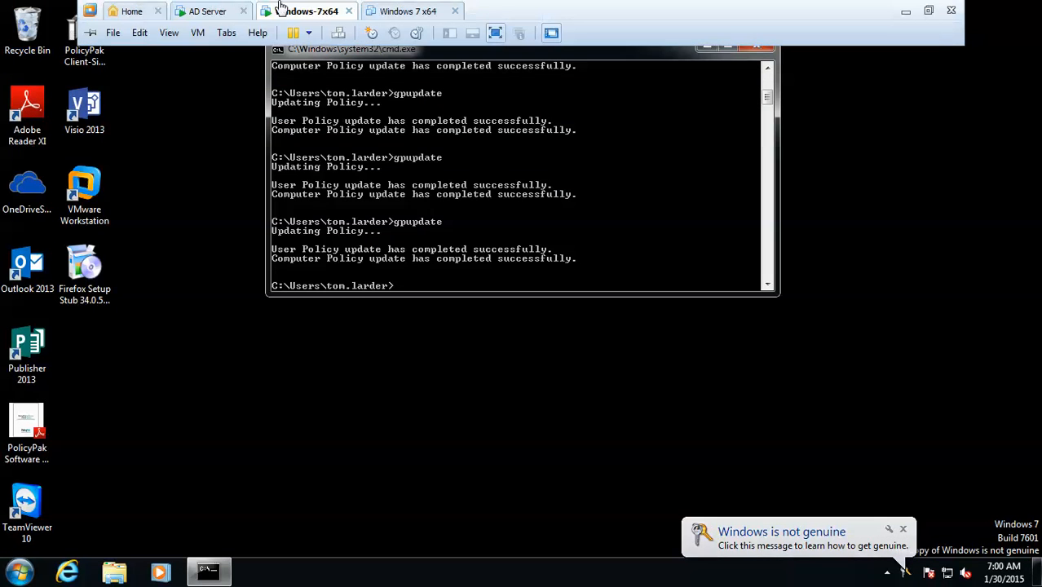
Step: Look at the policy editor on the AD Server, and reopen VMware Workstation on the Windows-7x64 machine
left_click(214, 10)
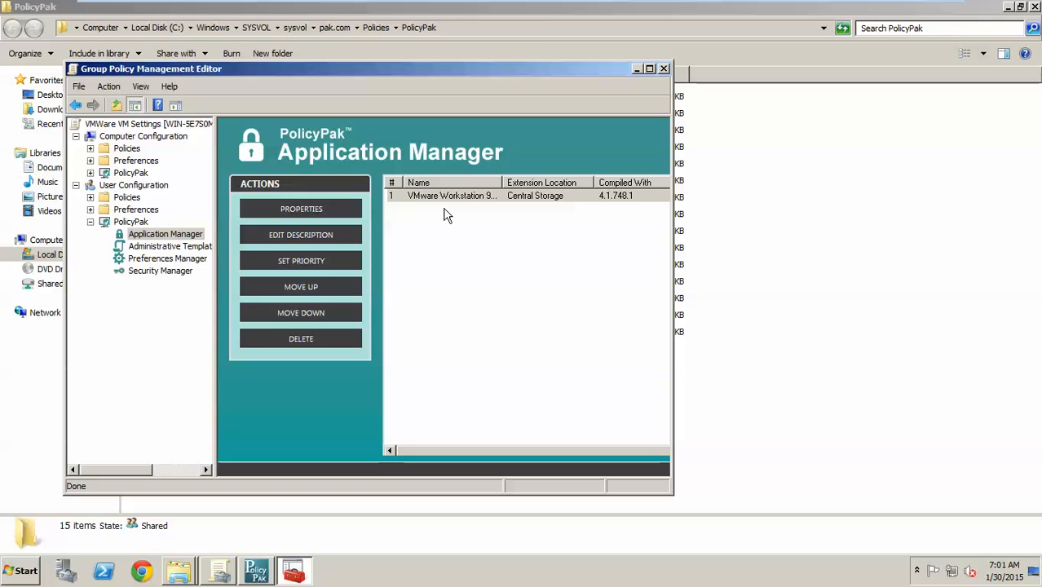
mouse_move(349, 7)
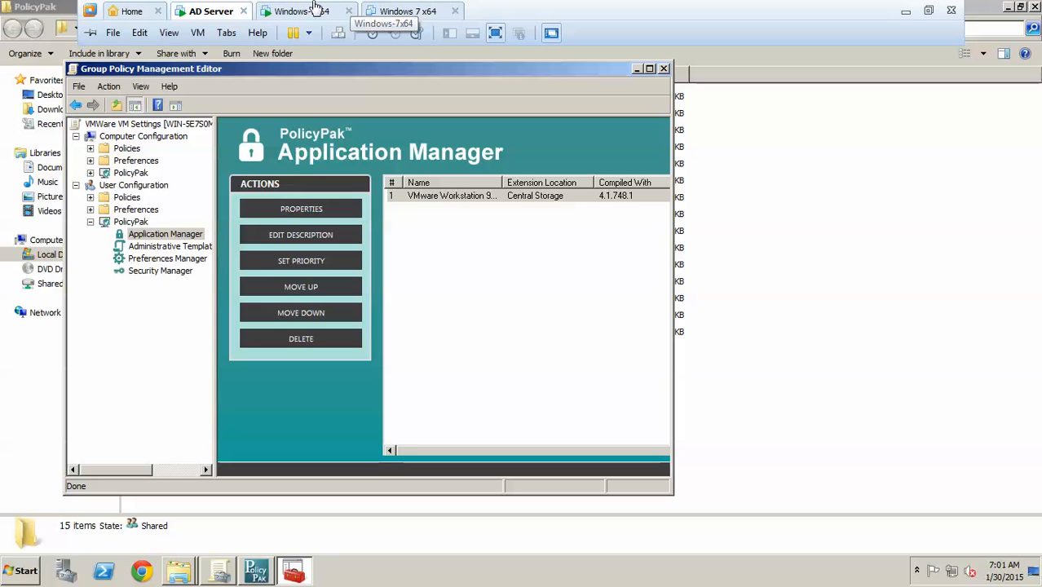
left_click(314, 8)
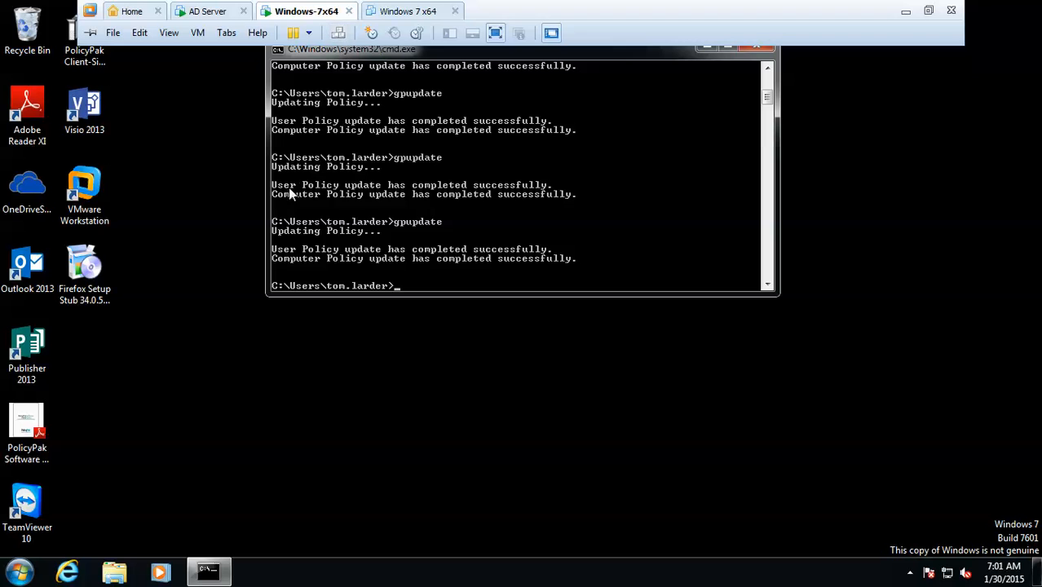
double_click(90, 205)
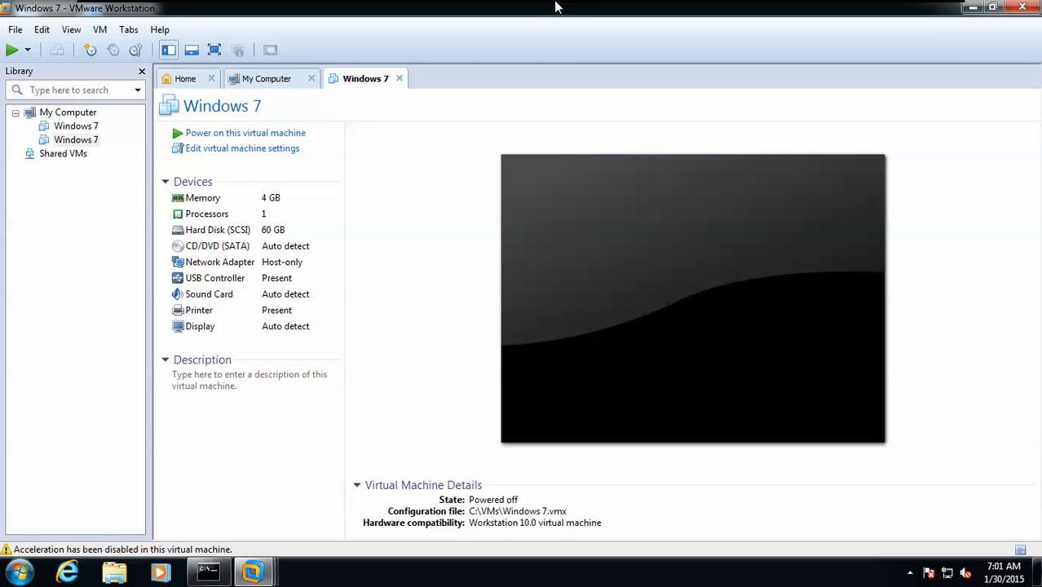
Step: On the AD Server, examine the DLL, readme and XML files in the VMware Workstation 9 Hardware and Options folder
mouse_move(556, 4)
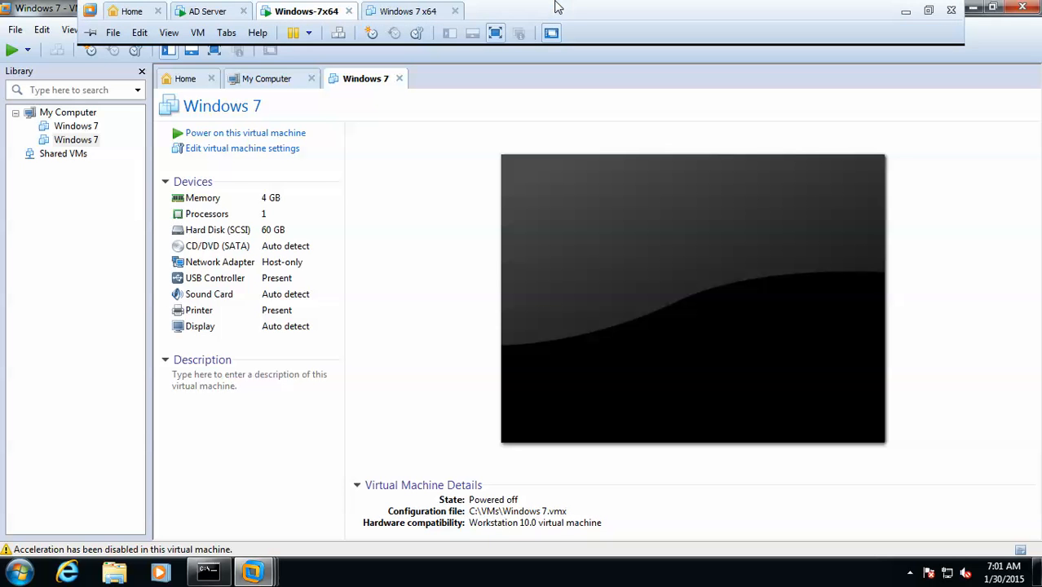
left_click(209, 11)
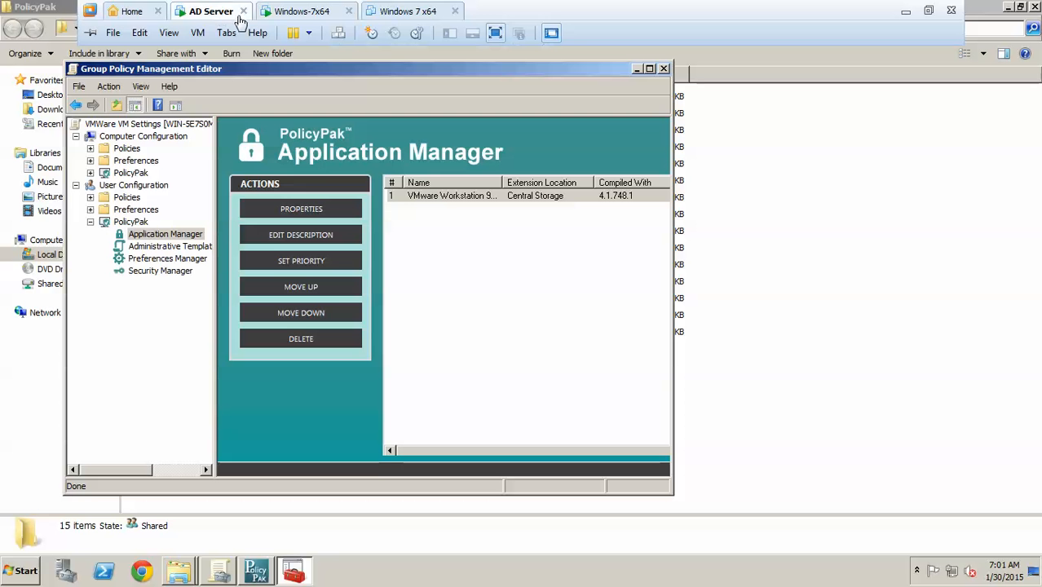
left_click(179, 570)
left_click(166, 521)
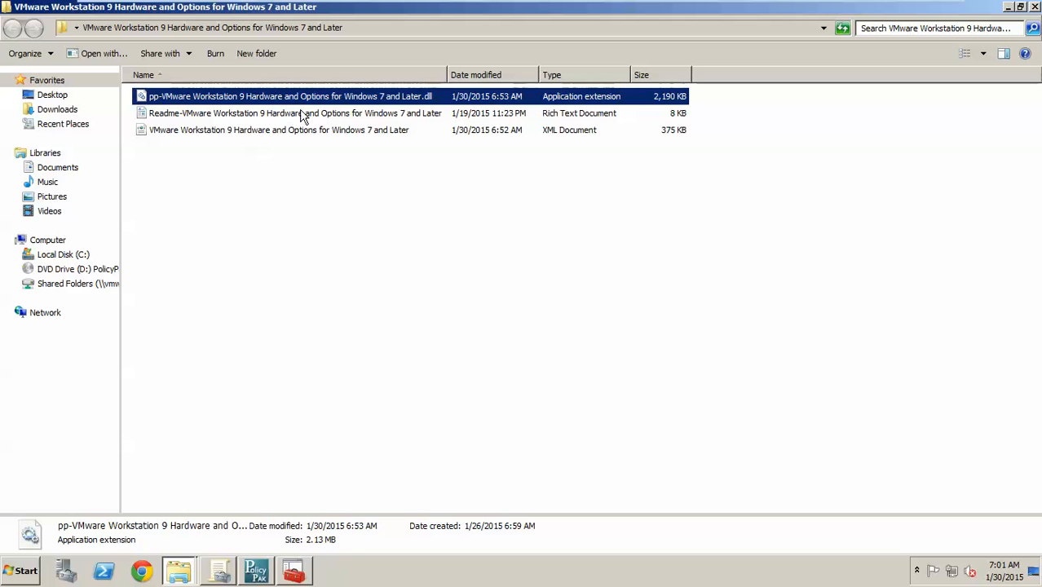
mouse_move(355, 103)
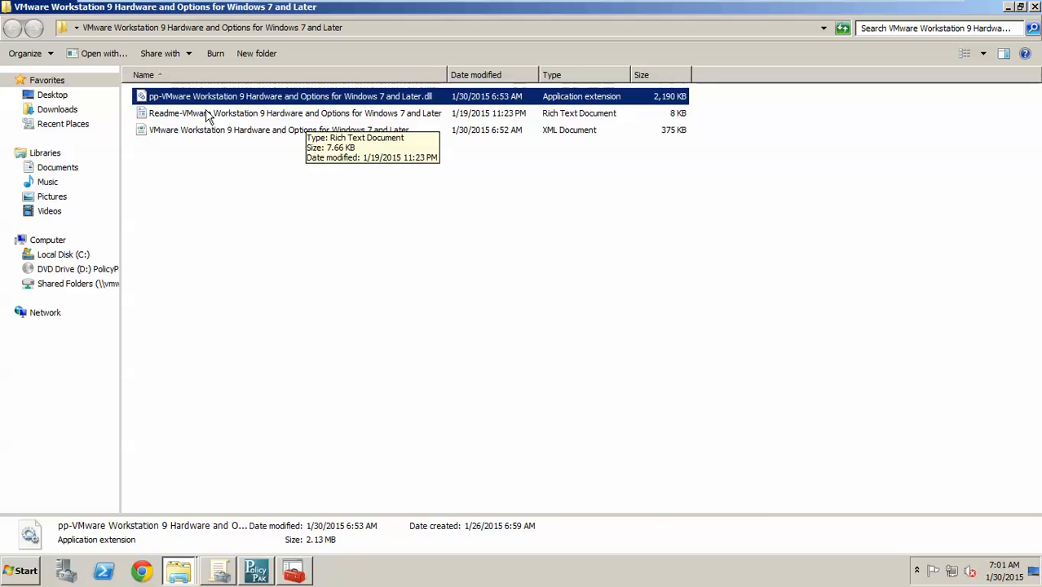
left_click(242, 115)
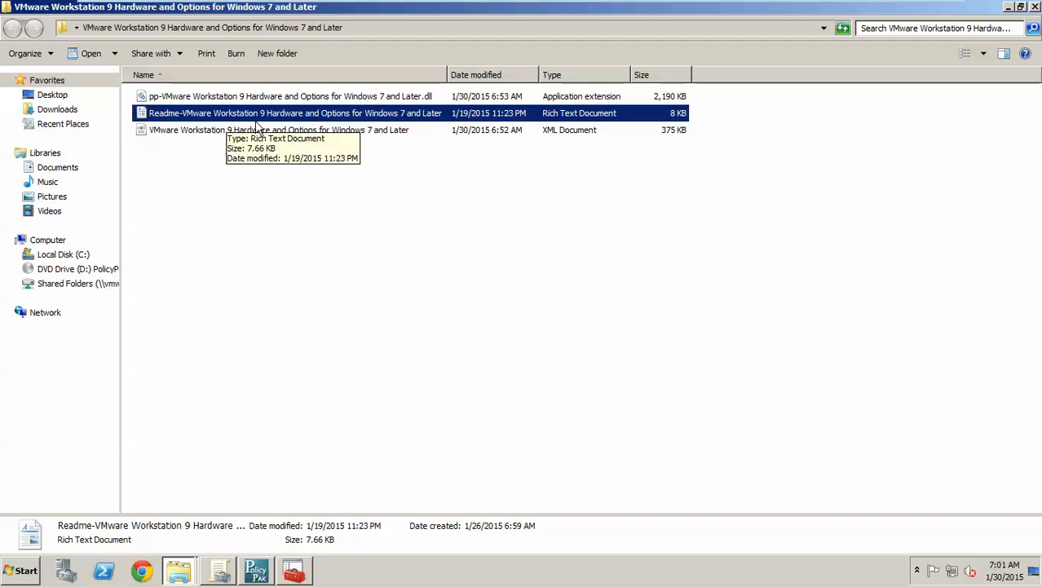
left_click(216, 130)
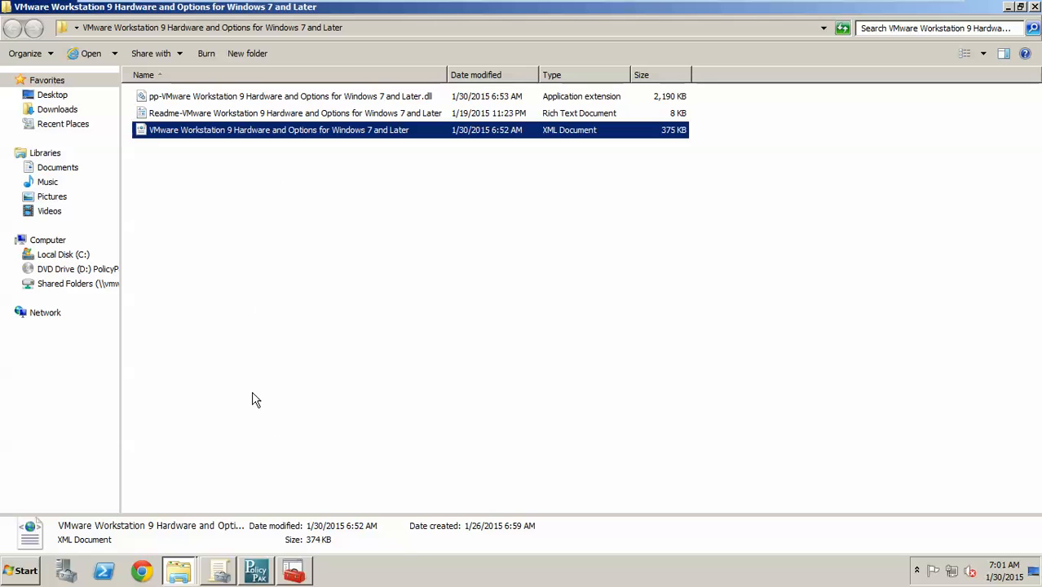
Step: Minimize the PolicyPak folder window and switch to the VMware Workstation 9 project in PolicyPak Design Studio
left_click(260, 573)
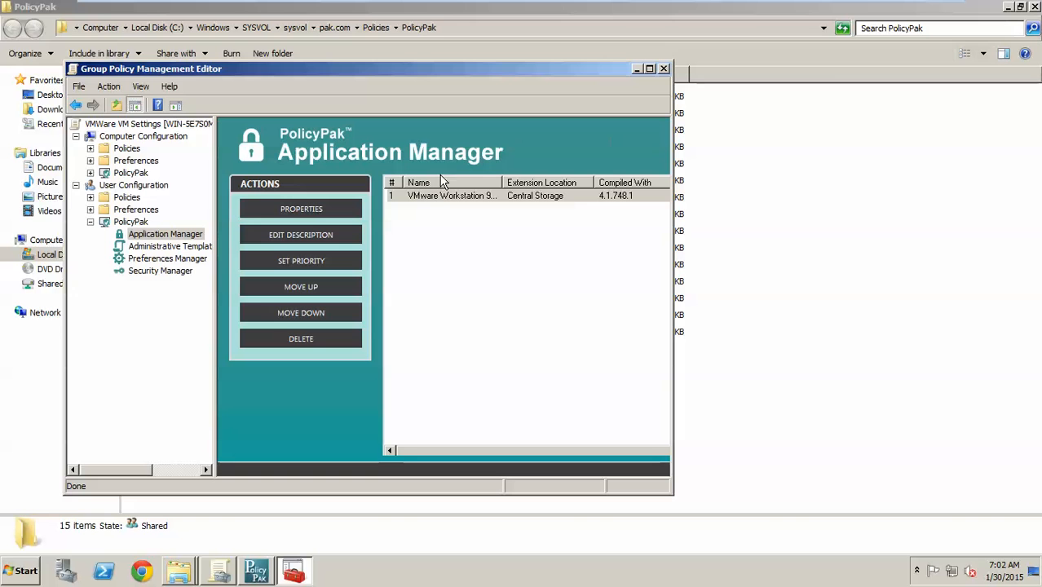
left_click(1005, 7)
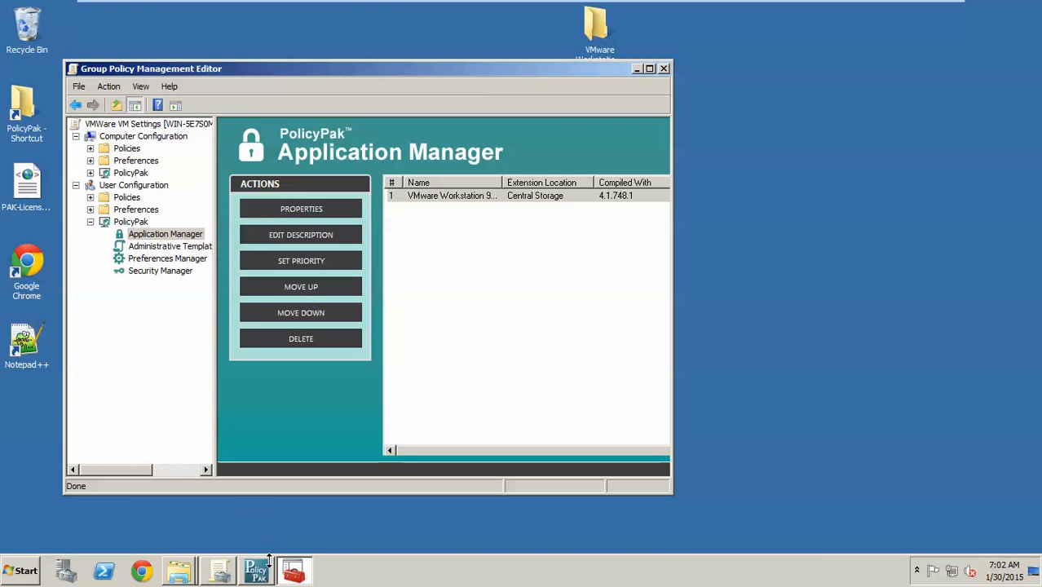
left_click(265, 575)
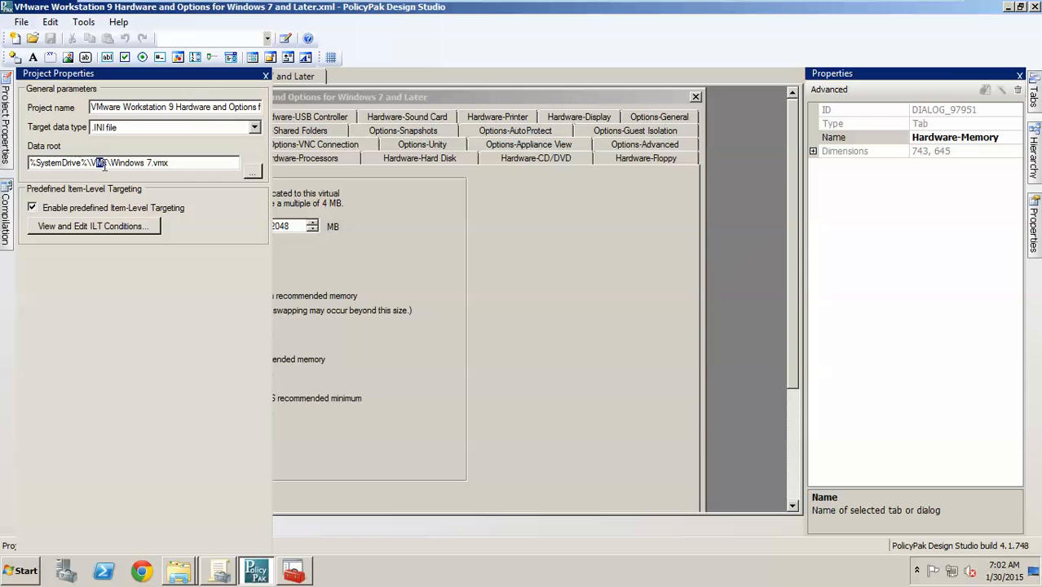
Step: Try Virtual Machine as the folder in the project's data root, and restore the path to %SystemDrive%\VMs\Windows 7.vmx
type("Virtual ")
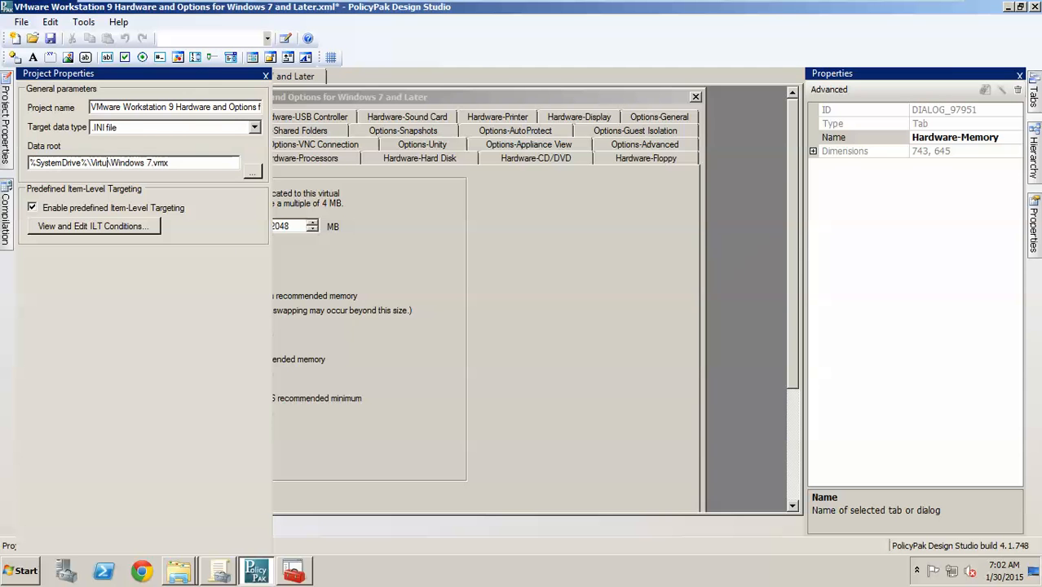
type("Machine")
mouse_move(90, 162)
left_mouse_down()
mouse_move(145, 163)
mouse_move(110, 164)
left_mouse_up()
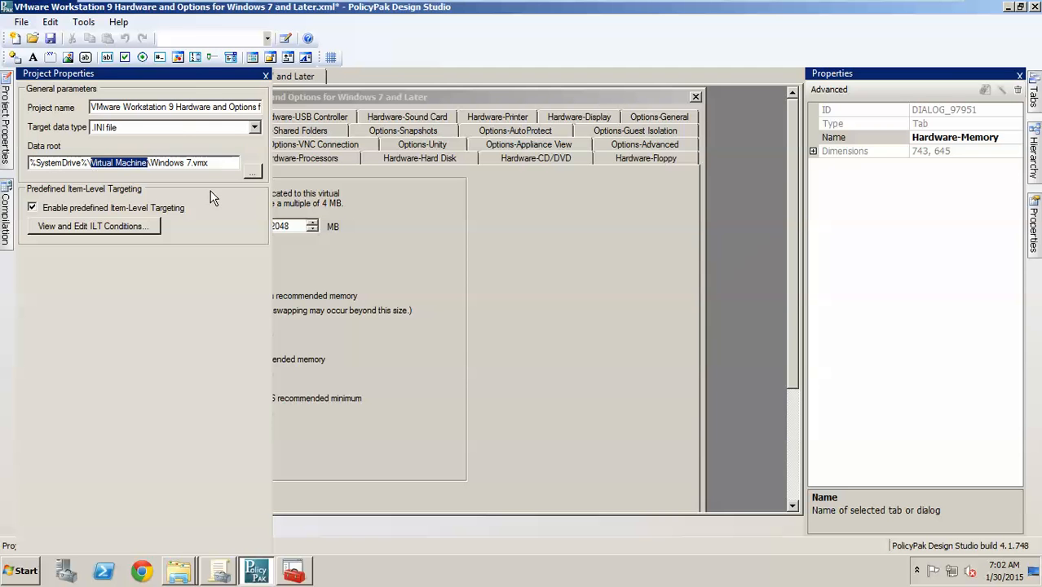
type("VMs")
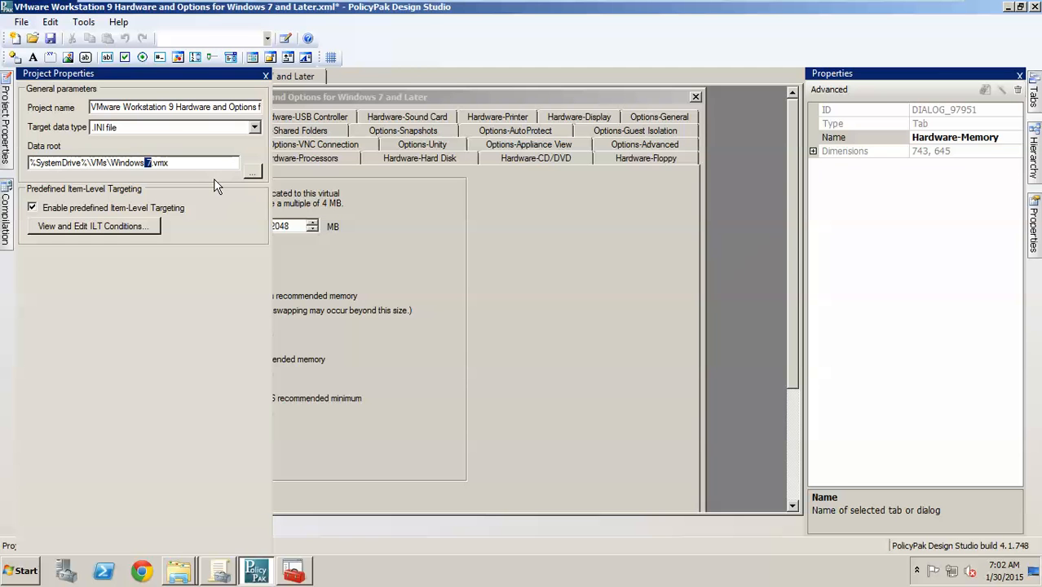
key("BackSpace")
type("7")
Step: Save the project and compile its DLL to the same location as the XML file
left_click(7, 214)
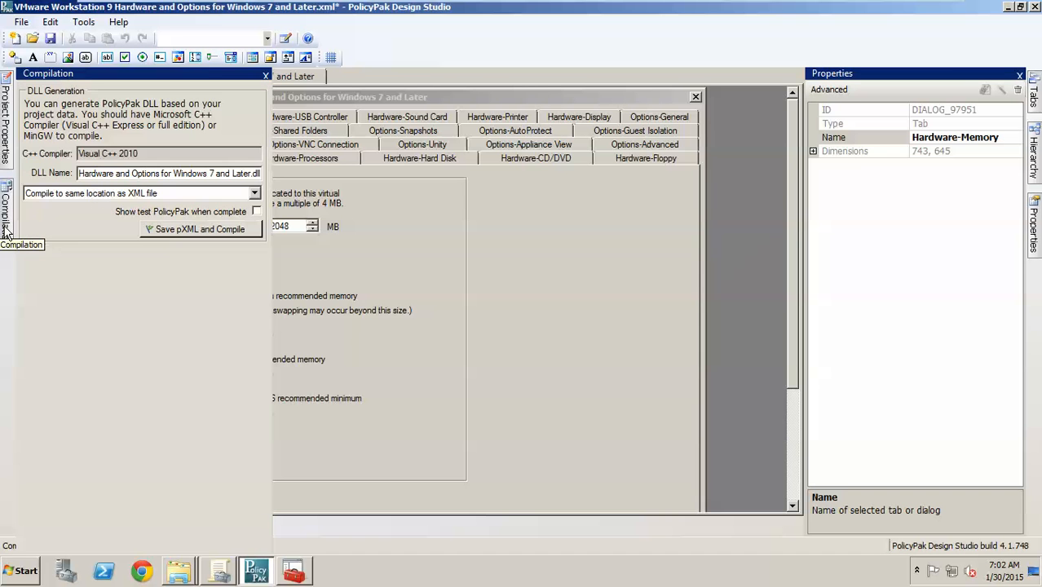
left_click(50, 38)
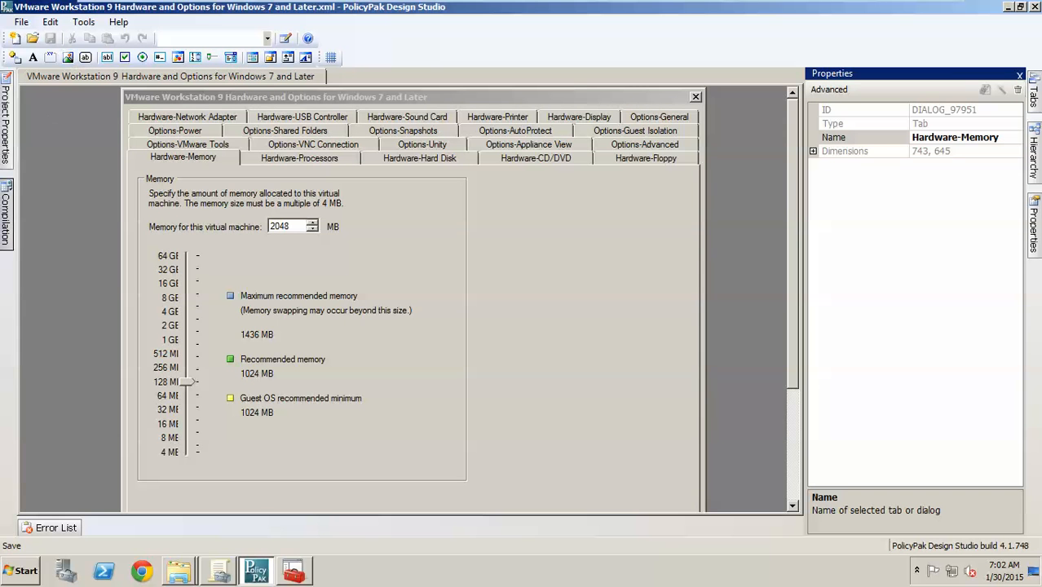
left_click(5, 228)
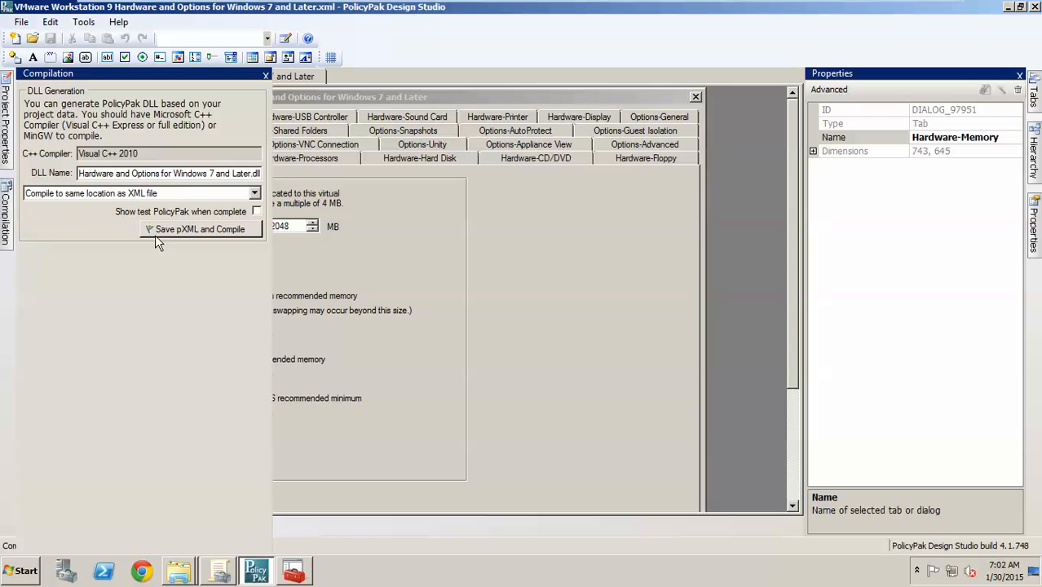
left_click(184, 232)
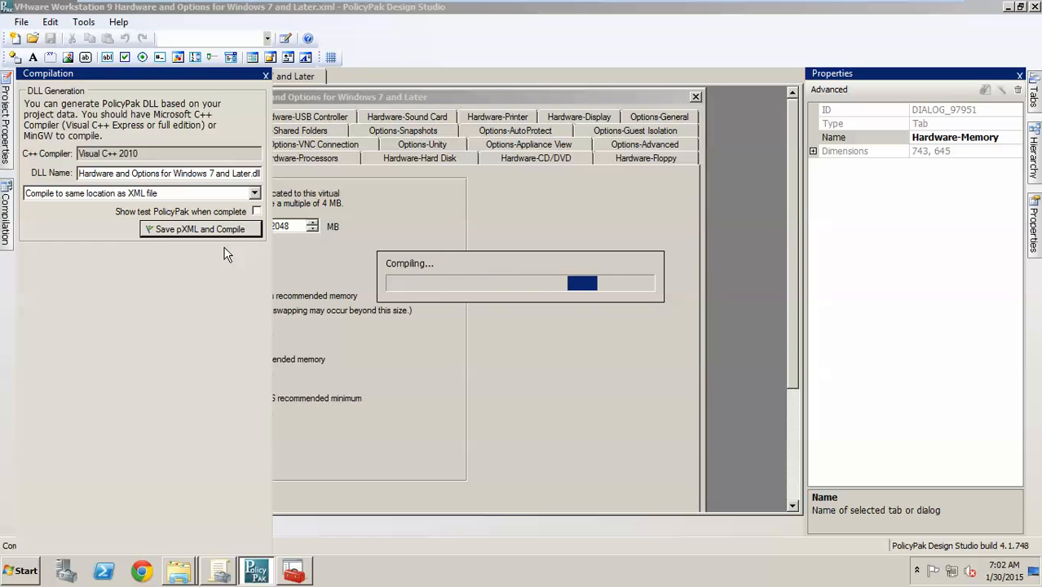
Step: In Group Policy Management Editor, open the VMware Workstation 9 entry's properties and set the virtual machine memory to 1024 MB
left_click(296, 573)
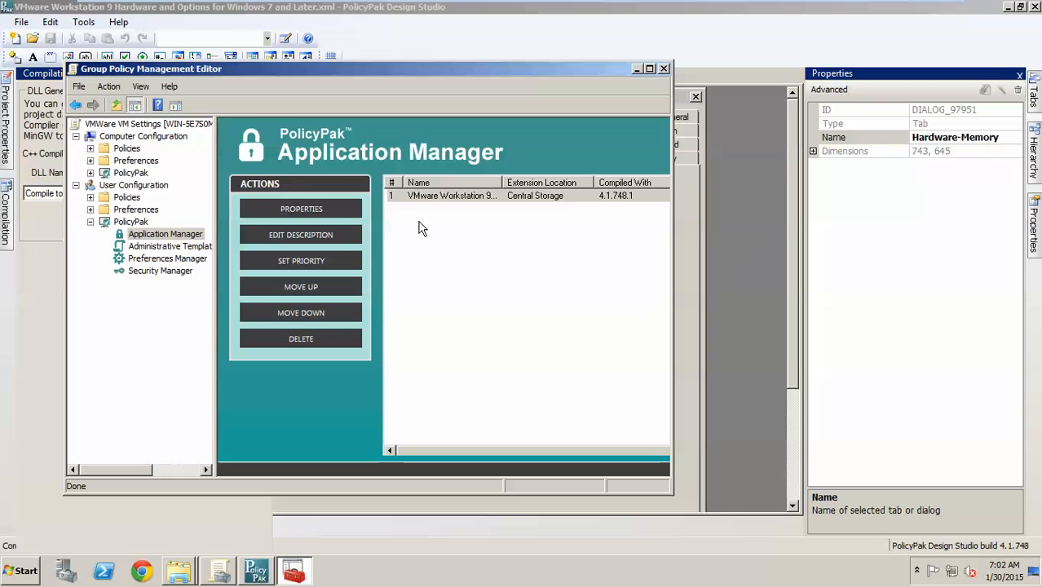
left_click(220, 572)
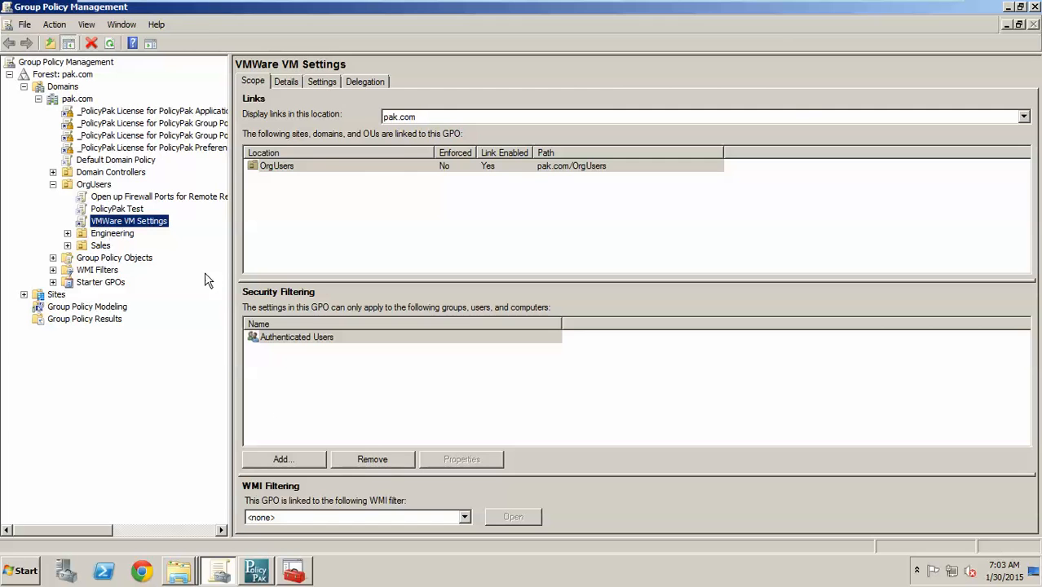
left_click(294, 573)
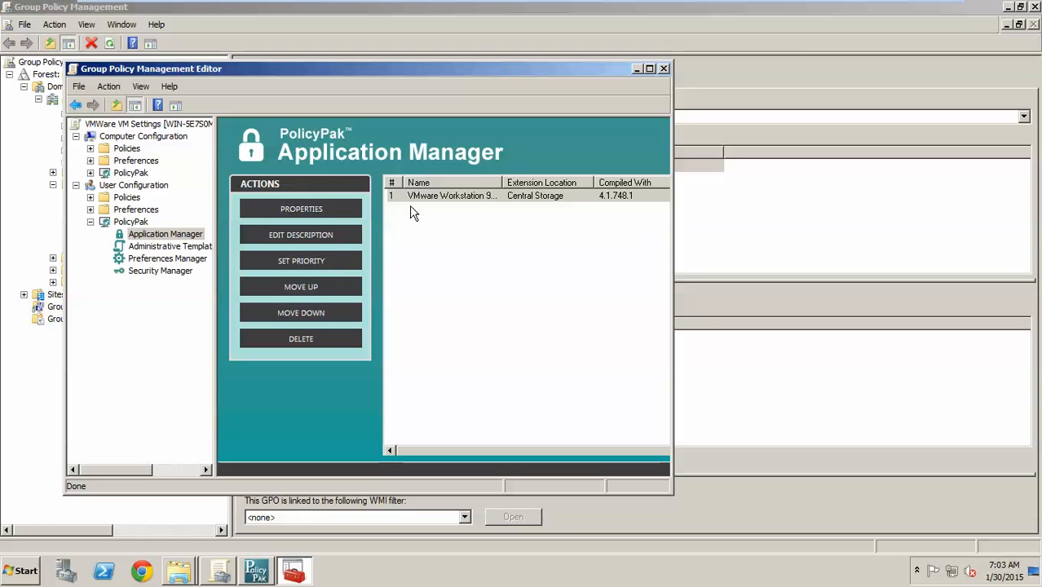
right_click(415, 203)
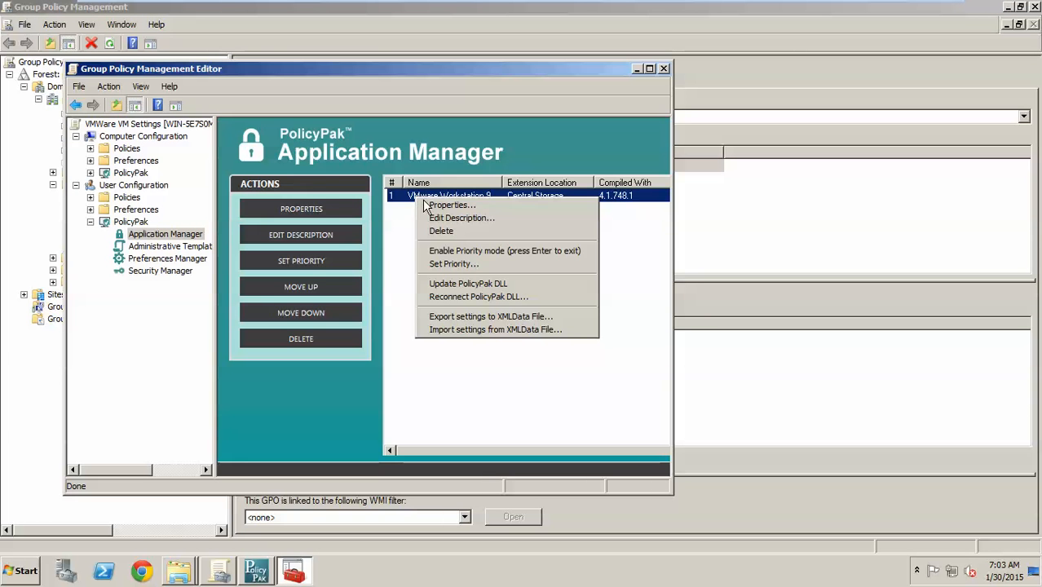
left_click(428, 204)
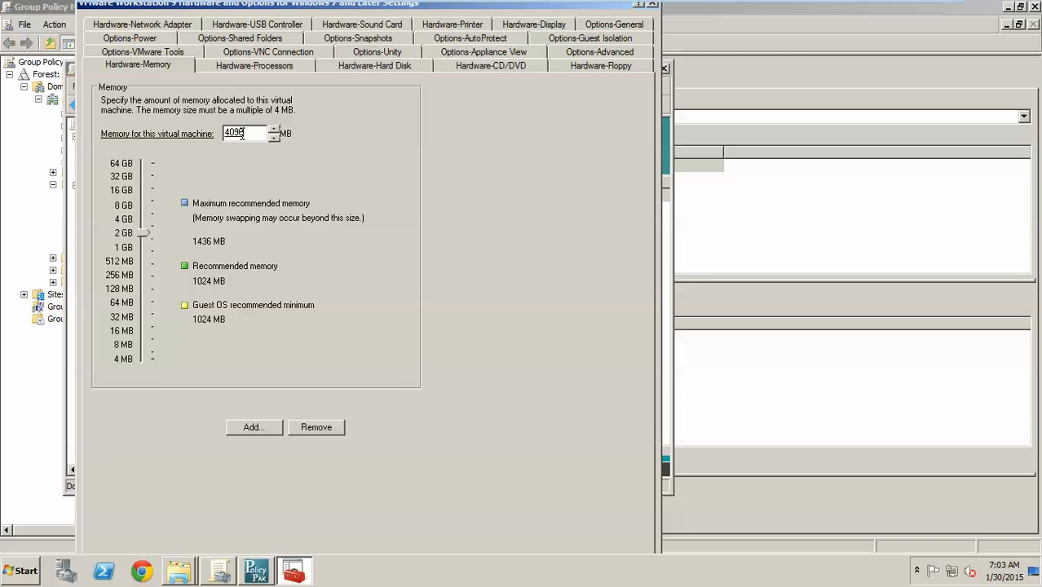
double_click(242, 133)
type("1024")
Step: Go through the processor virtualization and shared folder policy settings, and confirm the VMware Workstation 9 properties
left_click(257, 66)
left_click(129, 208)
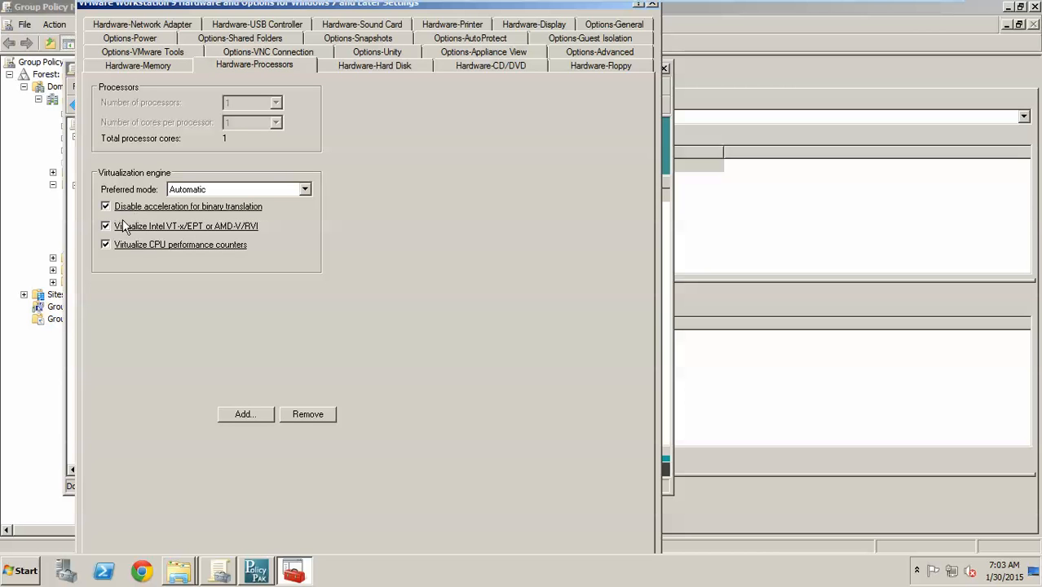
left_click(124, 228)
left_click(271, 41)
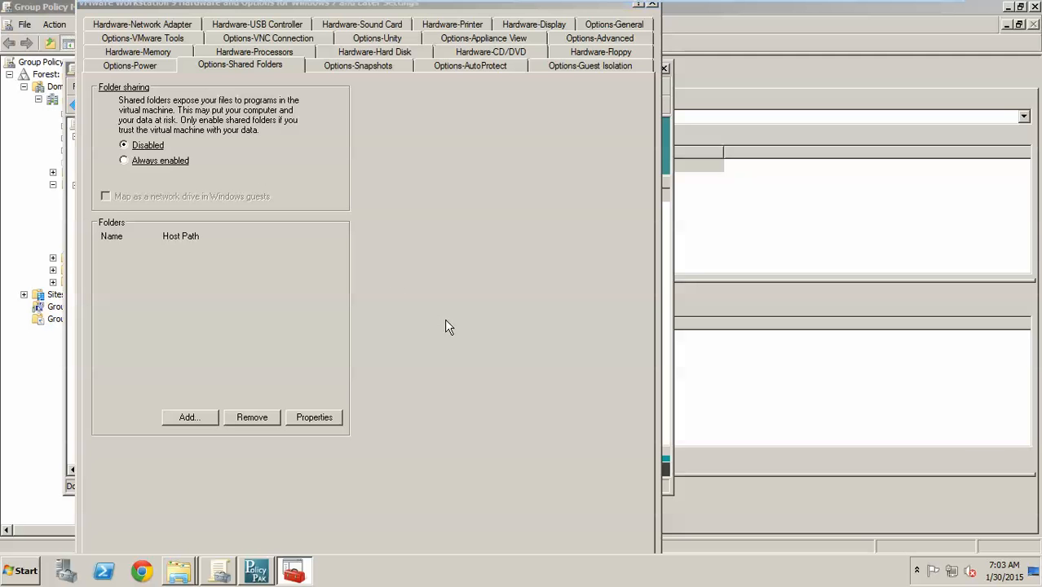
key("Return")
Step: Switch to the Windows-7x64 machine, close VMware Workstation, and run gpupdate in the command prompt
mouse_move(372, 4)
left_click(302, 12)
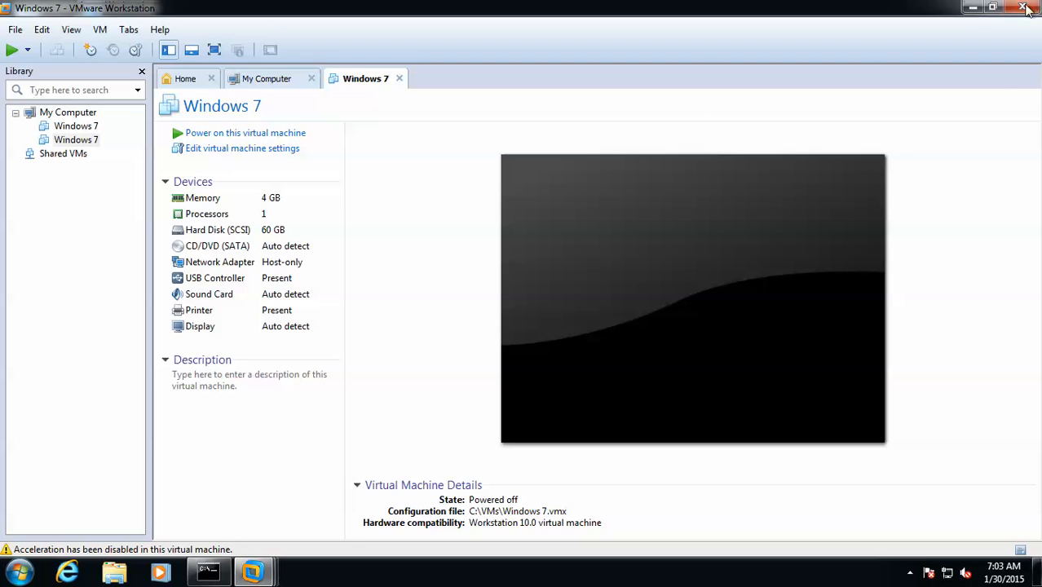
key("Up")
key("Return")
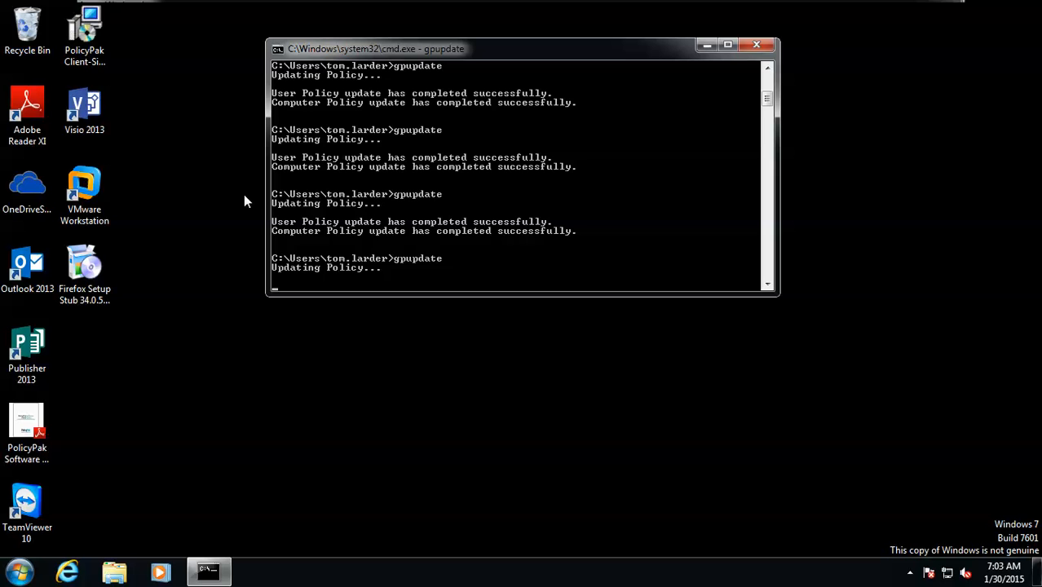
Step: Reopen VMware Workstation and check the Windows 7 virtual machine's memory and processor settings
left_click(82, 210)
double_click(83, 207)
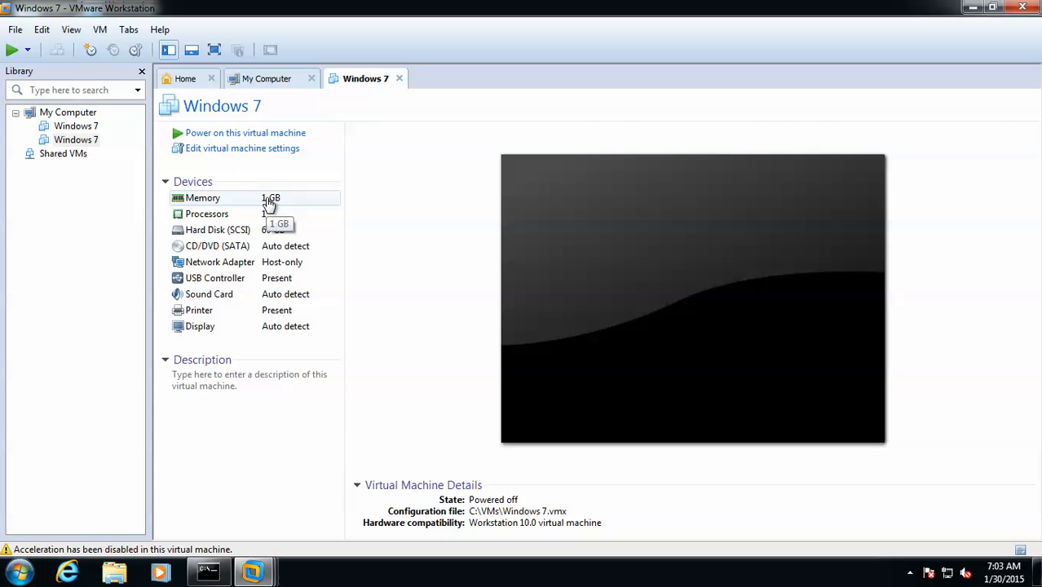
left_click(259, 154)
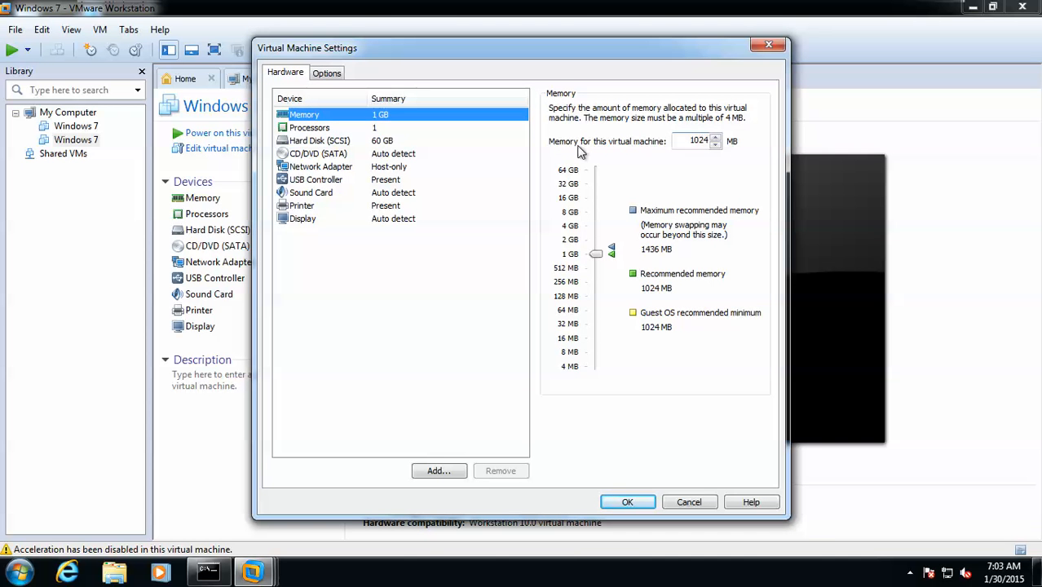
left_click(326, 131)
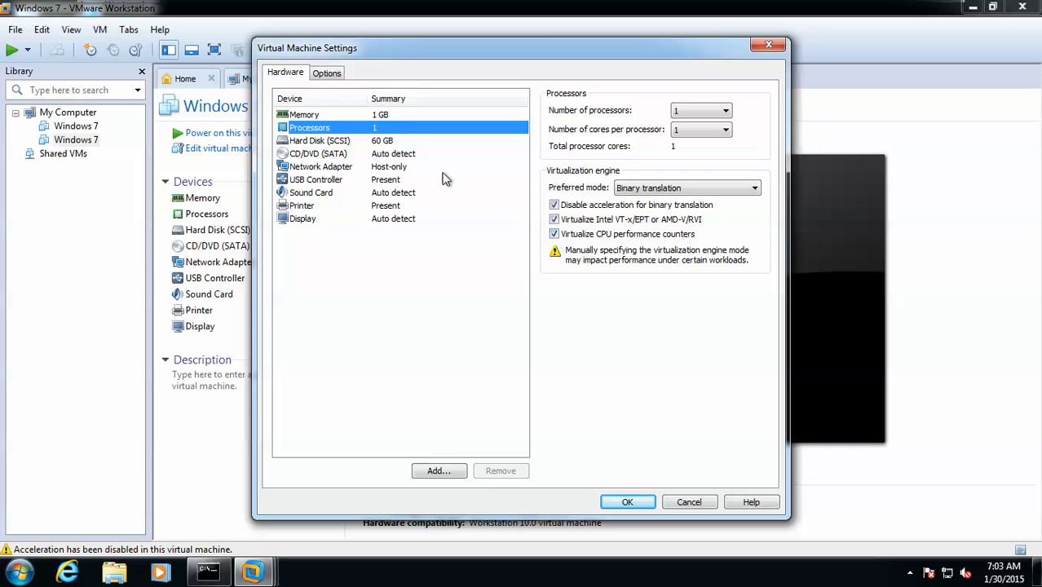
Step: Check the Windows 7 virtual machine's shared folder options, then close its settings
left_click(327, 73)
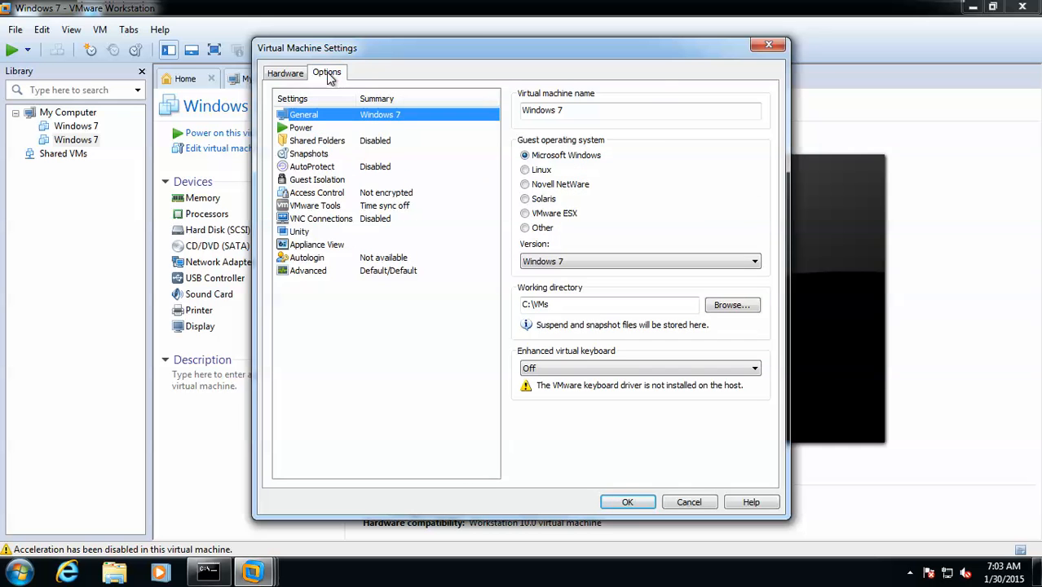
left_click(328, 143)
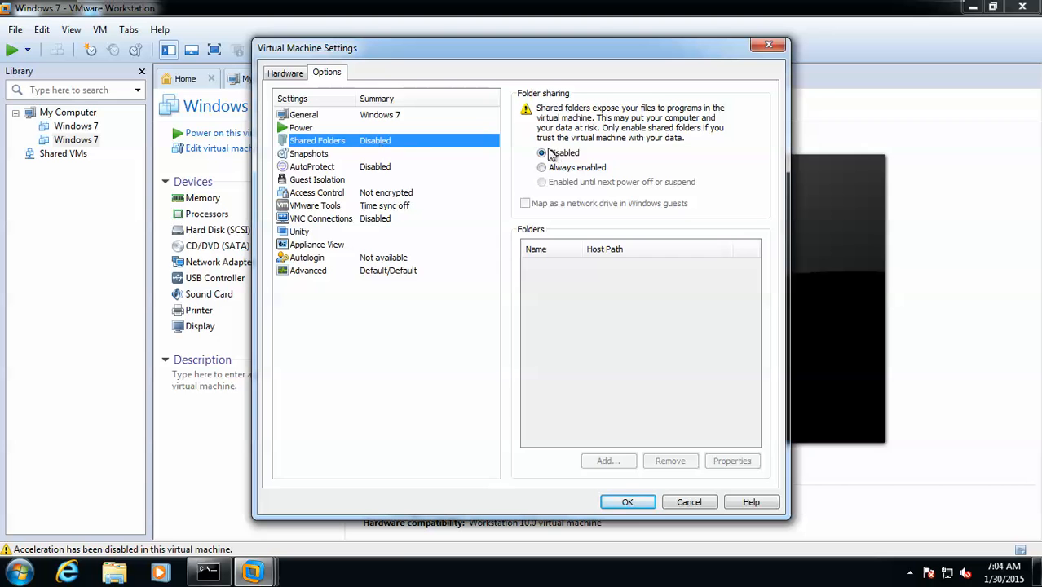
left_click(610, 504)
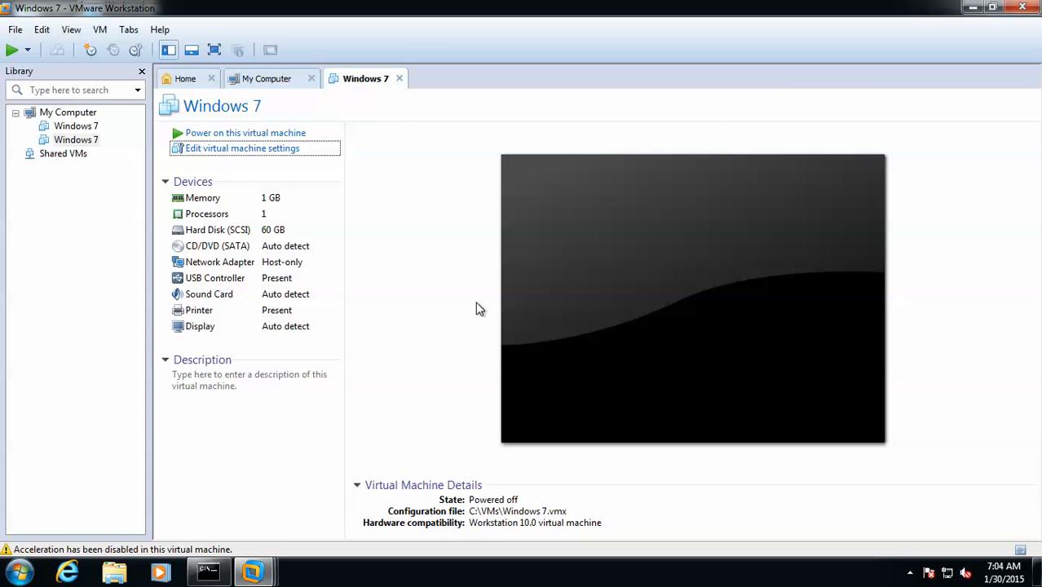
Step: Reopen the Windows 7 virtual machine's settings and set its memory to 1032 MB
left_click(269, 152)
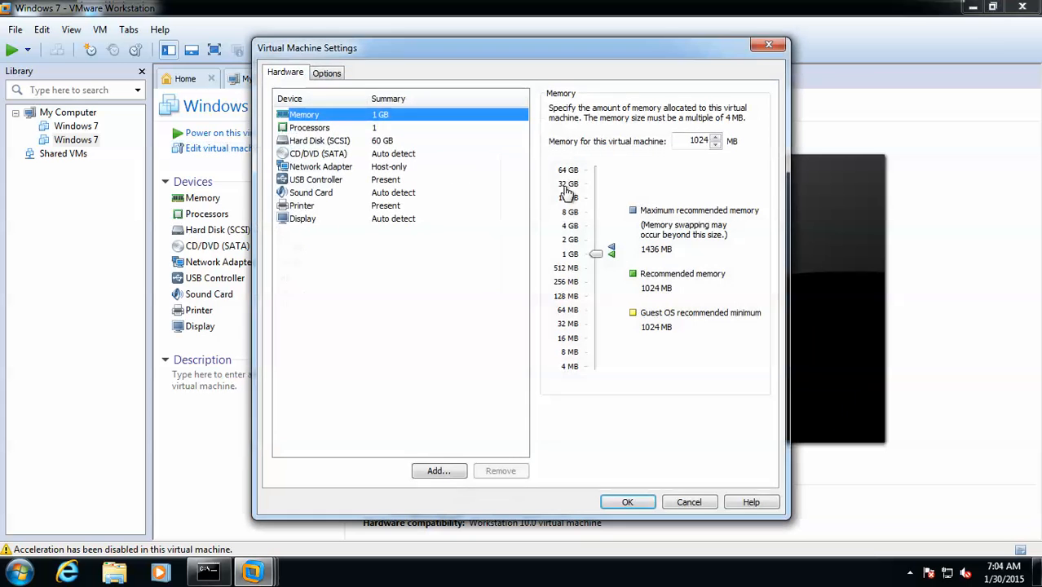
left_click(715, 137)
left_click(714, 137)
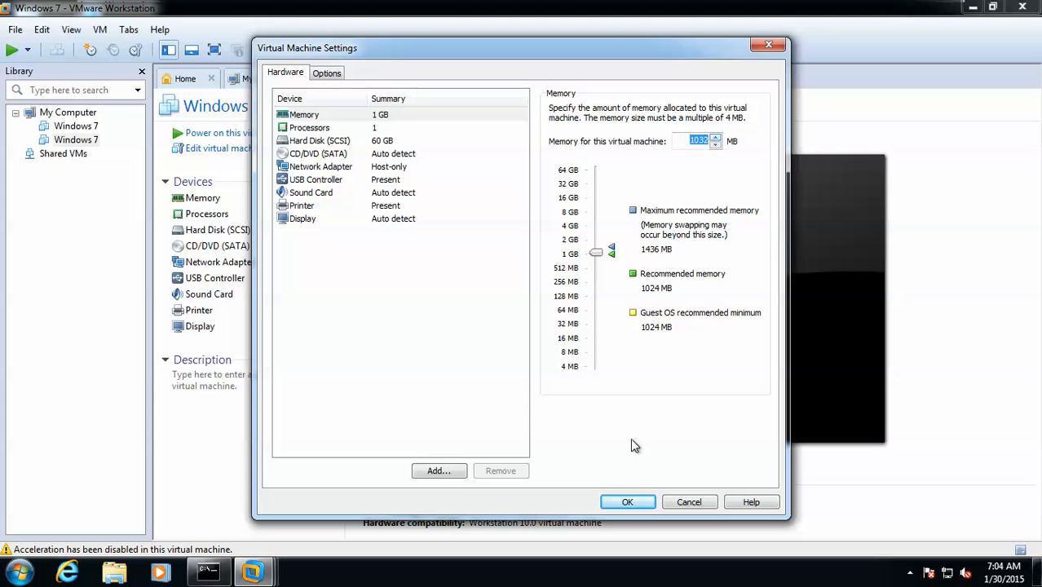
left_click(624, 501)
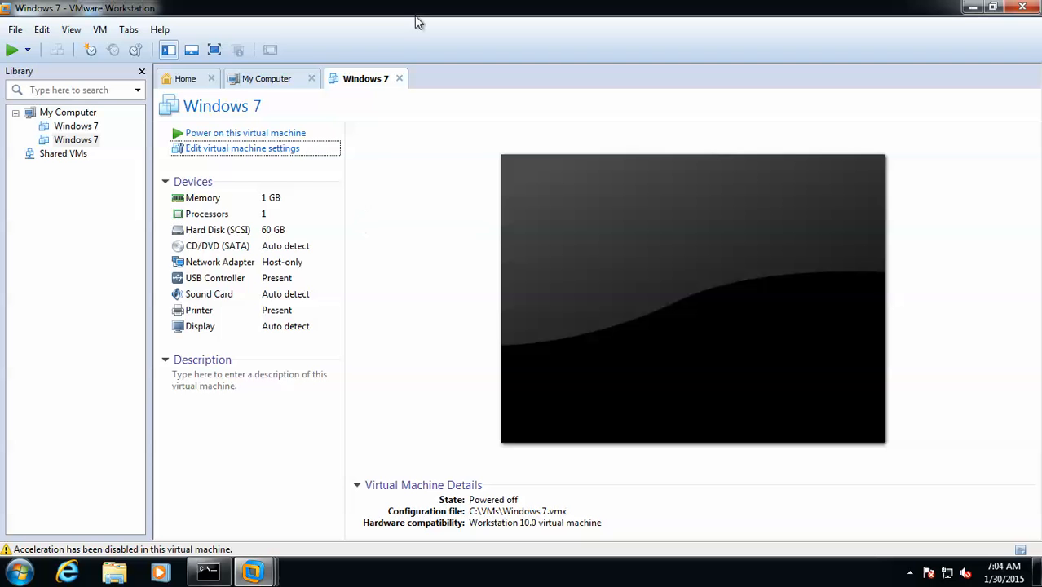
Step: On the AD Server machine, open the VMware Workstation 9 entry's properties and enable Perform ACL Lockdown for the virtual machine memory setting
mouse_move(418, 6)
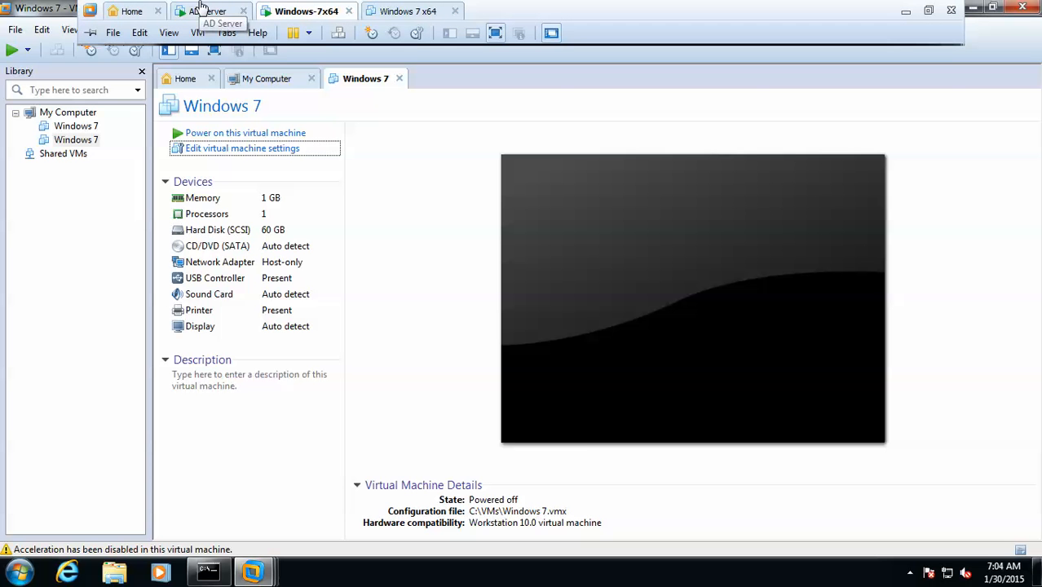
left_click(200, 6)
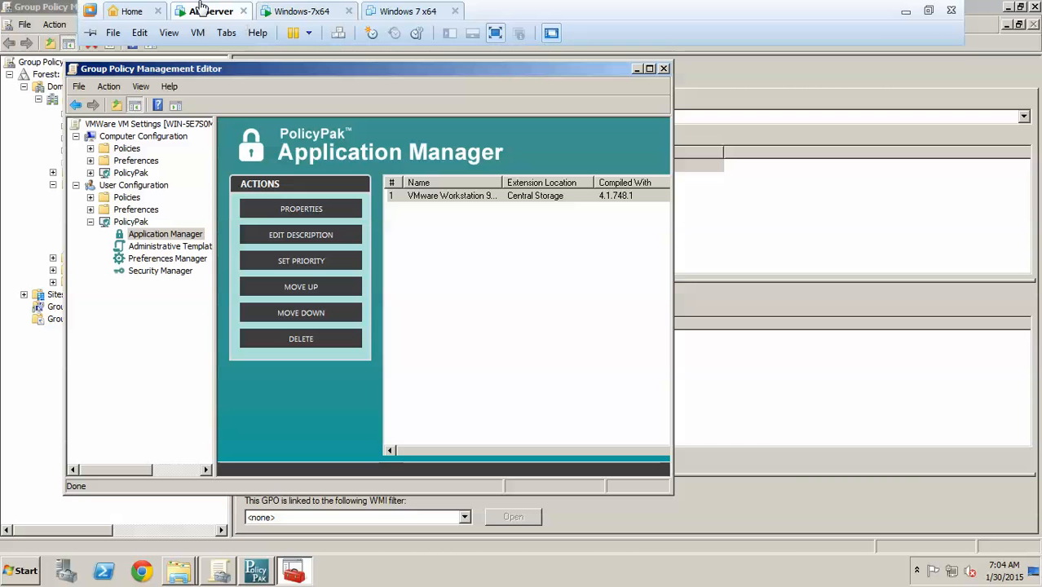
right_click(417, 203)
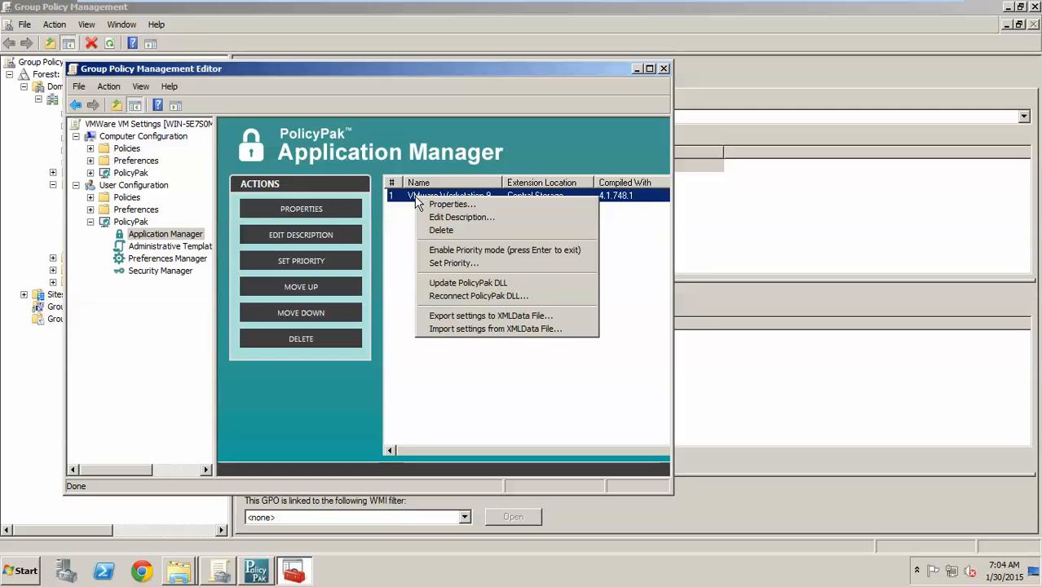
left_click(428, 206)
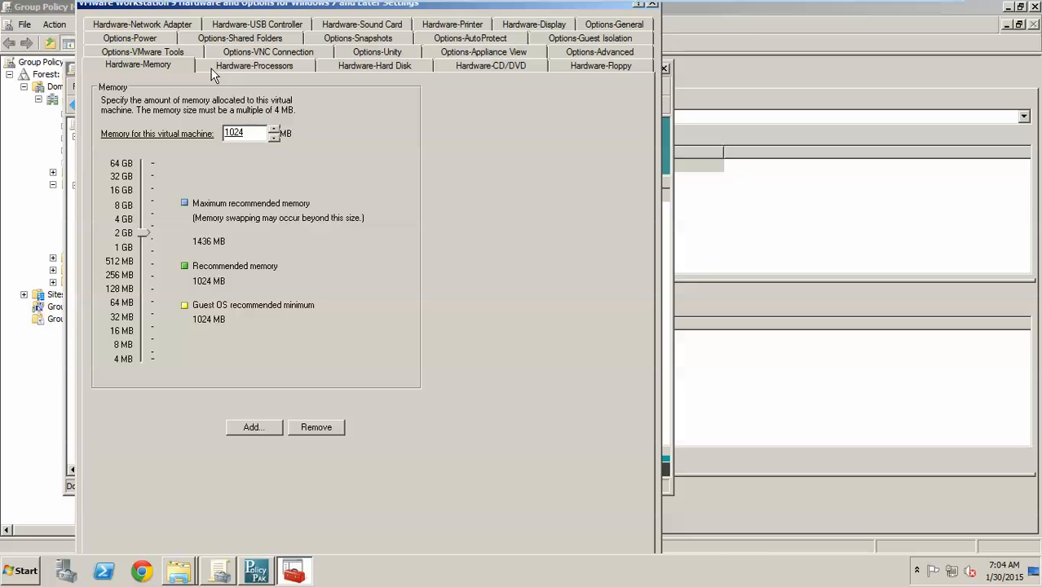
right_click(249, 139)
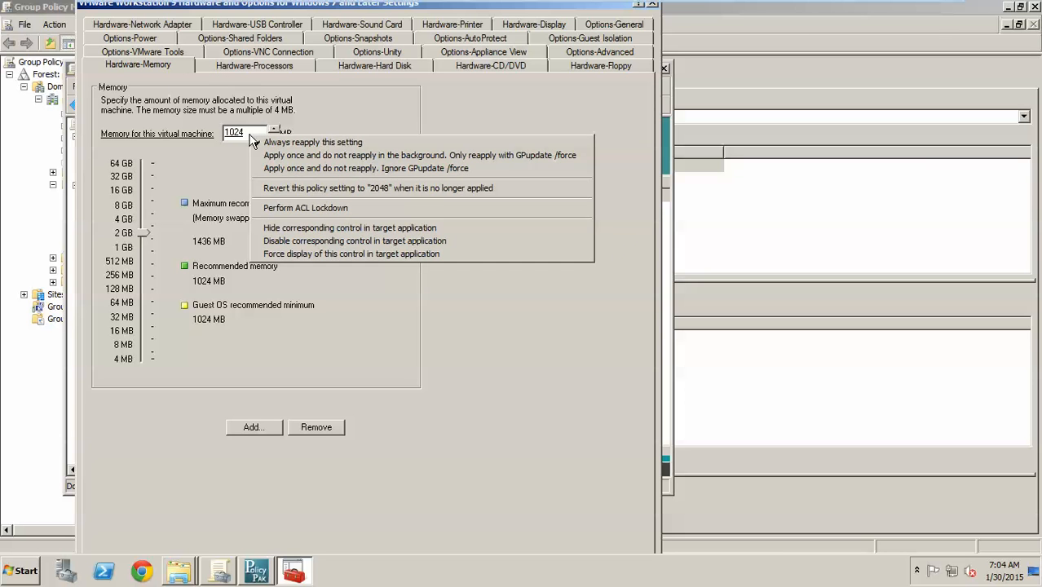
left_click(361, 207)
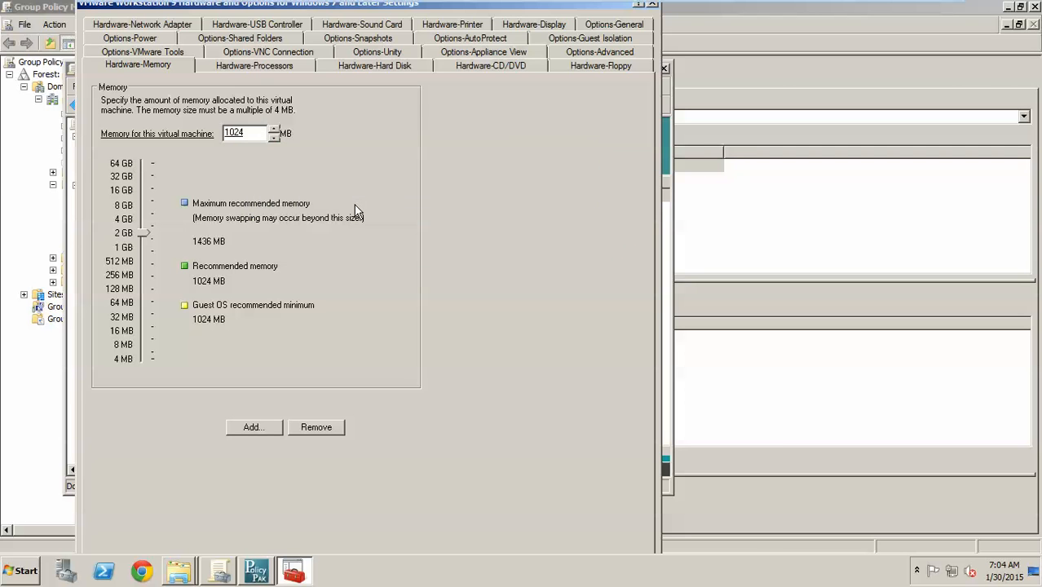
Step: Check the ACL lockdown options for the binary translation acceleration and disabled shared folders settings, and confirm the VMware Workstation 9 properties
left_click(261, 69)
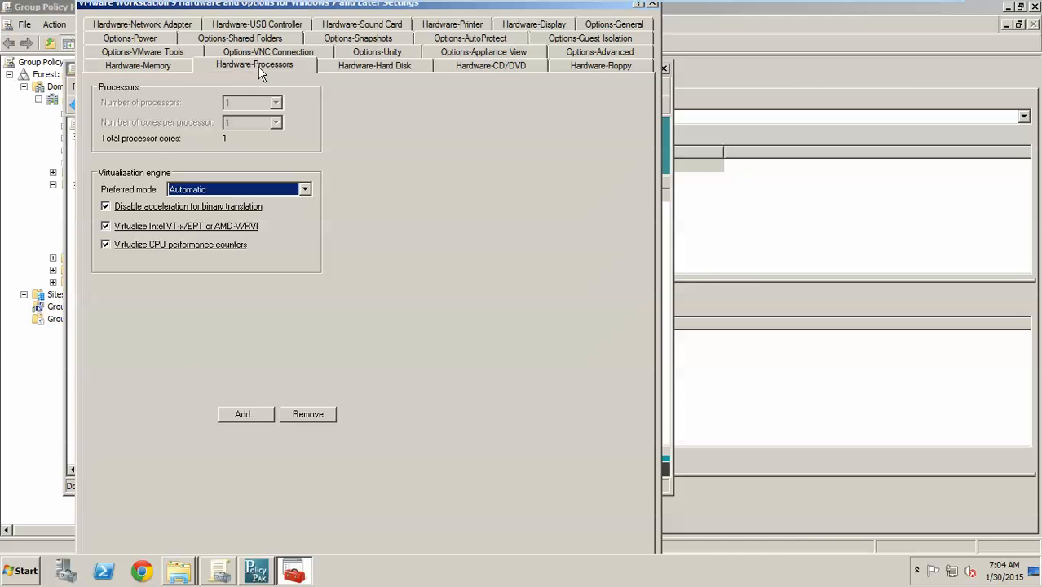
right_click(107, 208)
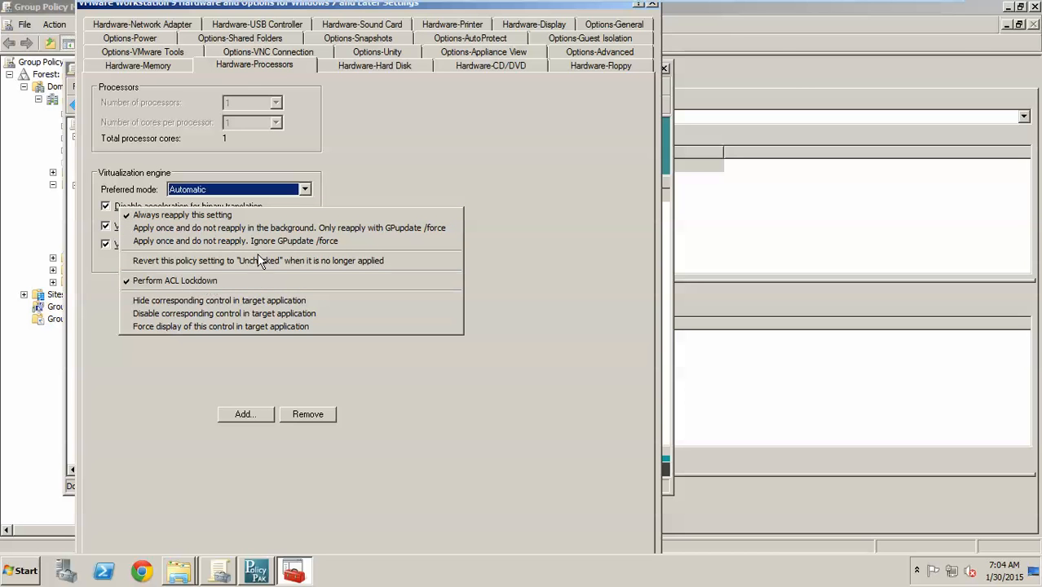
left_click(256, 39)
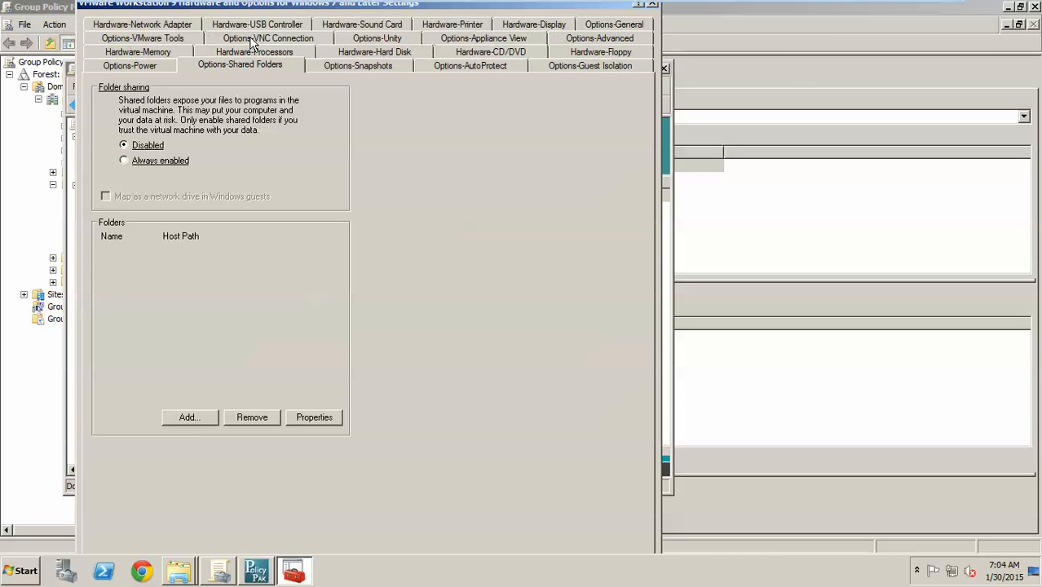
right_click(152, 151)
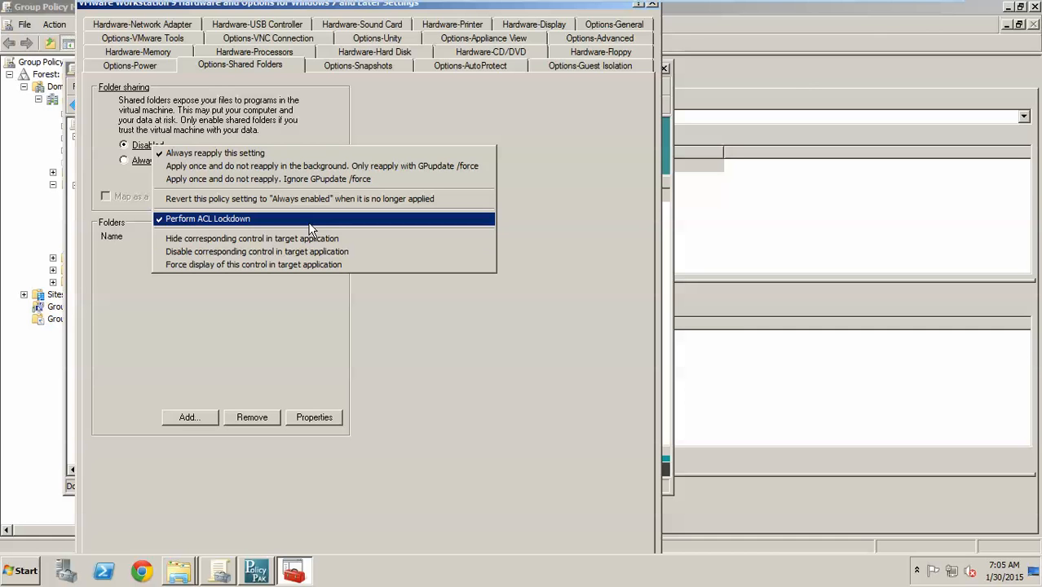
left_click(446, 346)
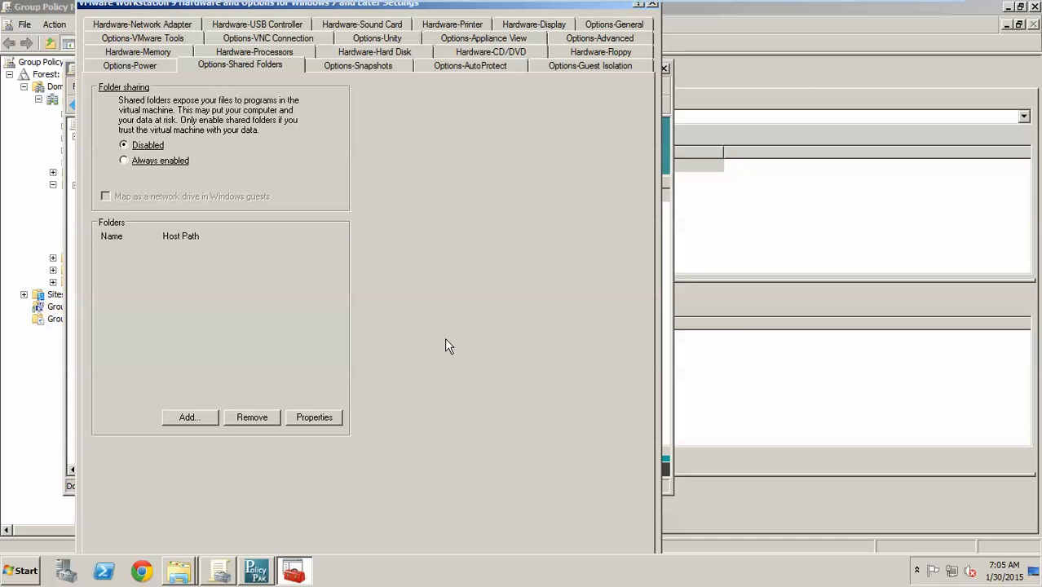
key("Return")
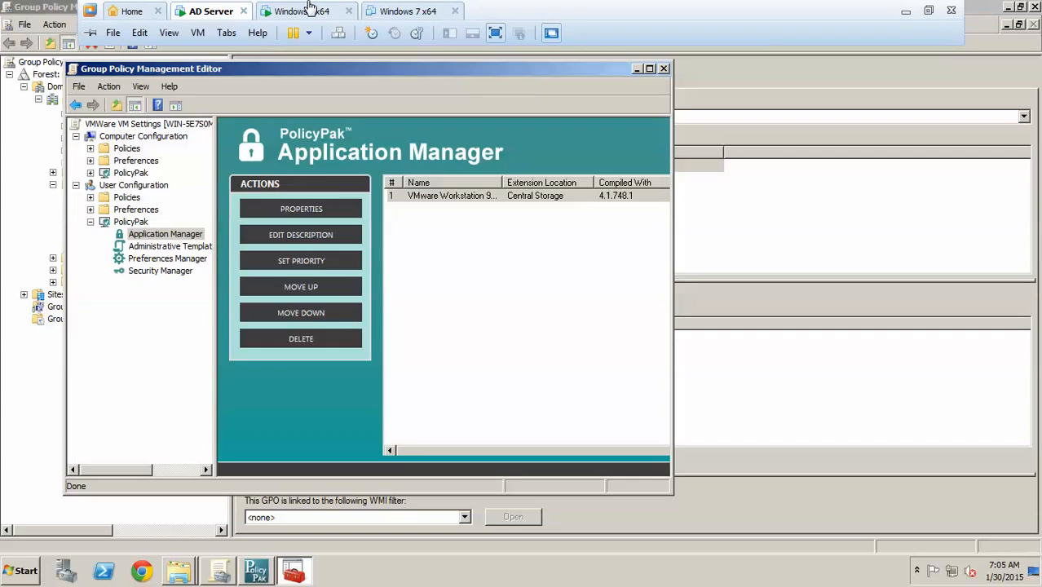
Step: Switch back to the Windows-7x64 machine with VMware Workstation closed, and rerun gpupdate in the command prompt
left_click(302, 4)
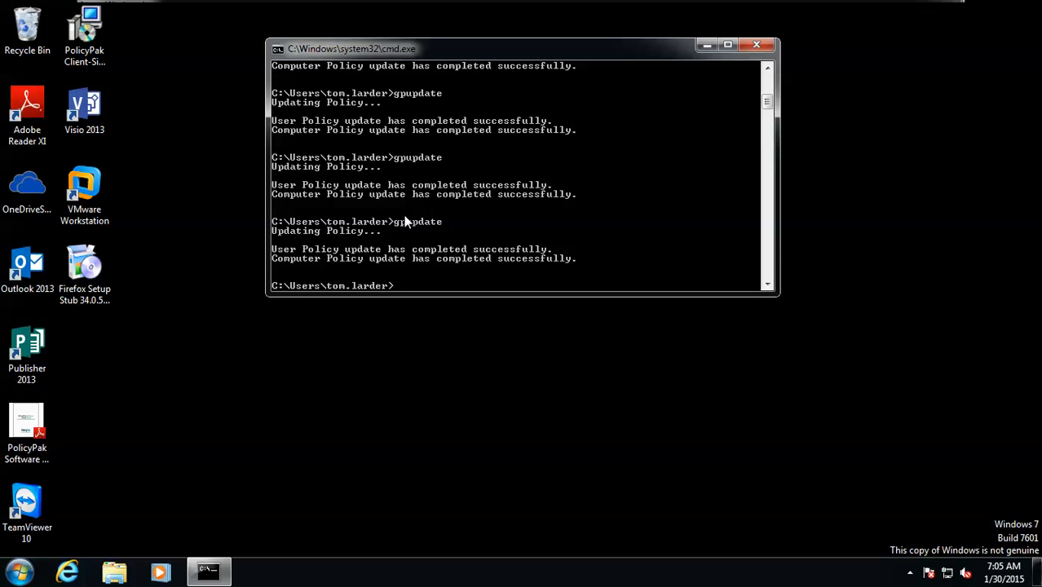
key("Up")
key("Return")
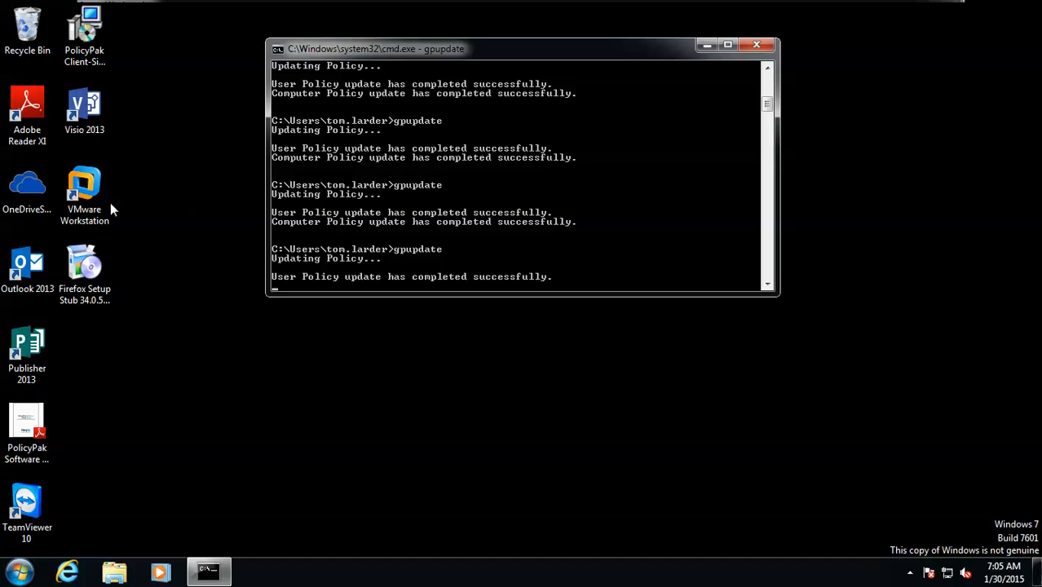
Step: Reopen VMware Workstation and check whether the Windows 7 virtual machine's memory, processor and shared folder settings are locked, then close the settings
double_click(87, 217)
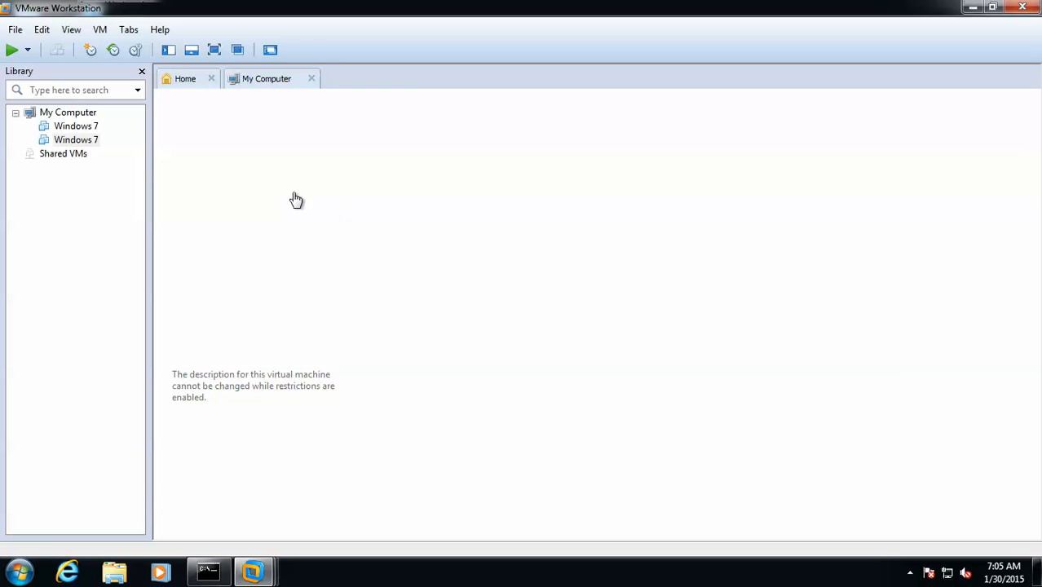
left_click(251, 153)
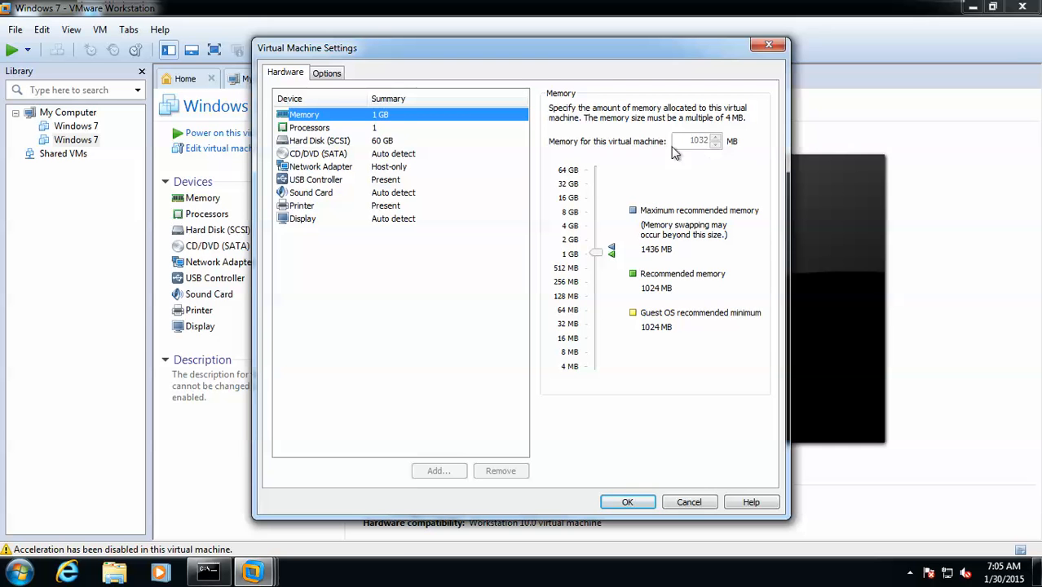
left_click(315, 129)
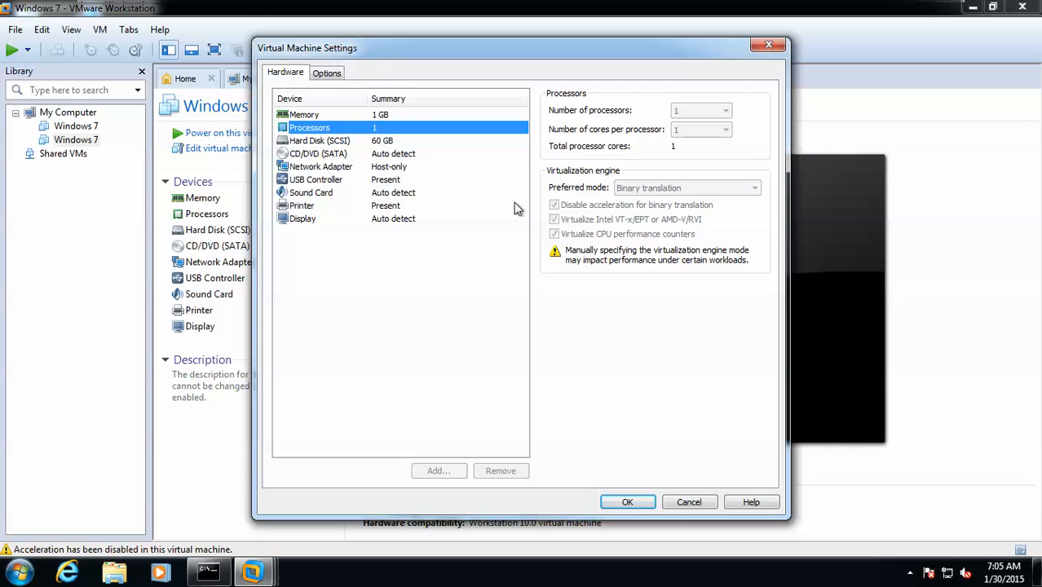
left_click(327, 73)
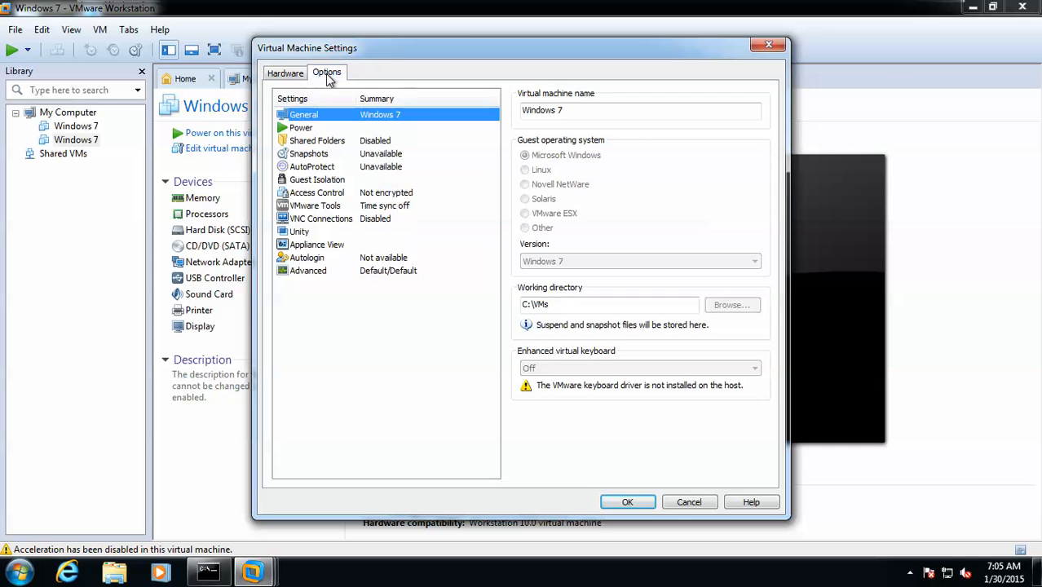
left_click(339, 141)
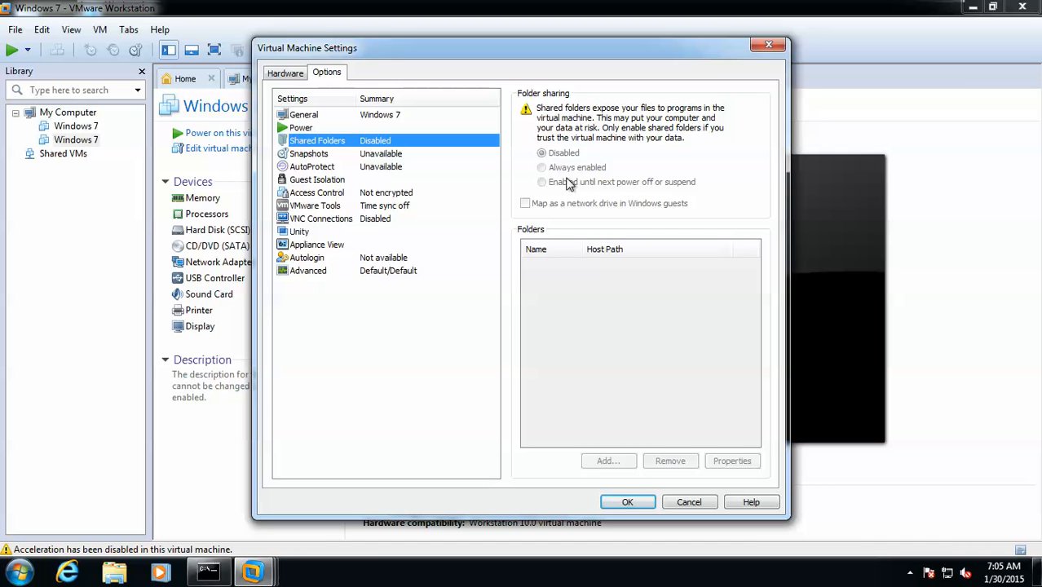
left_click(613, 500)
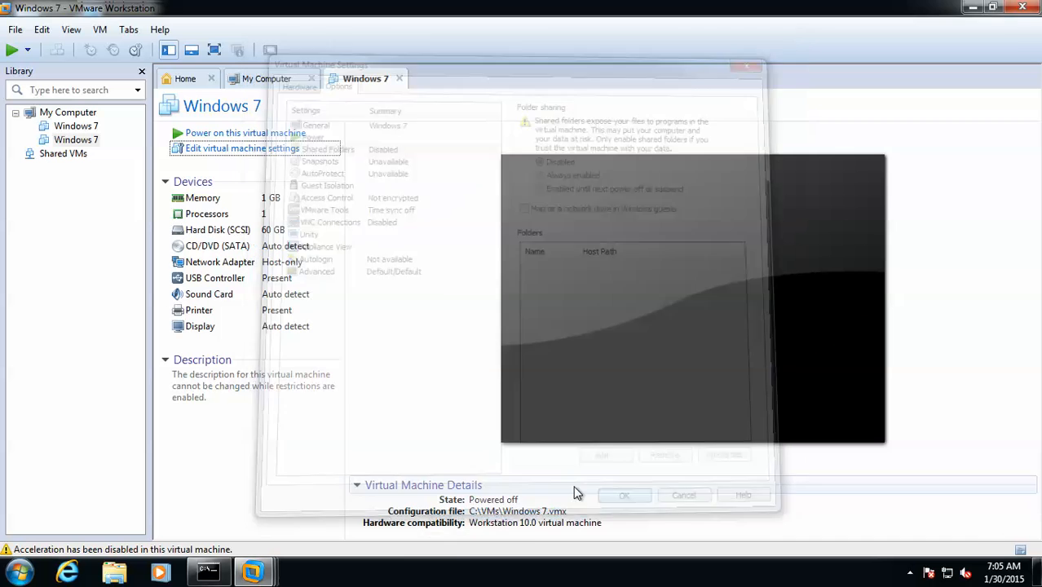
mouse_move(658, 3)
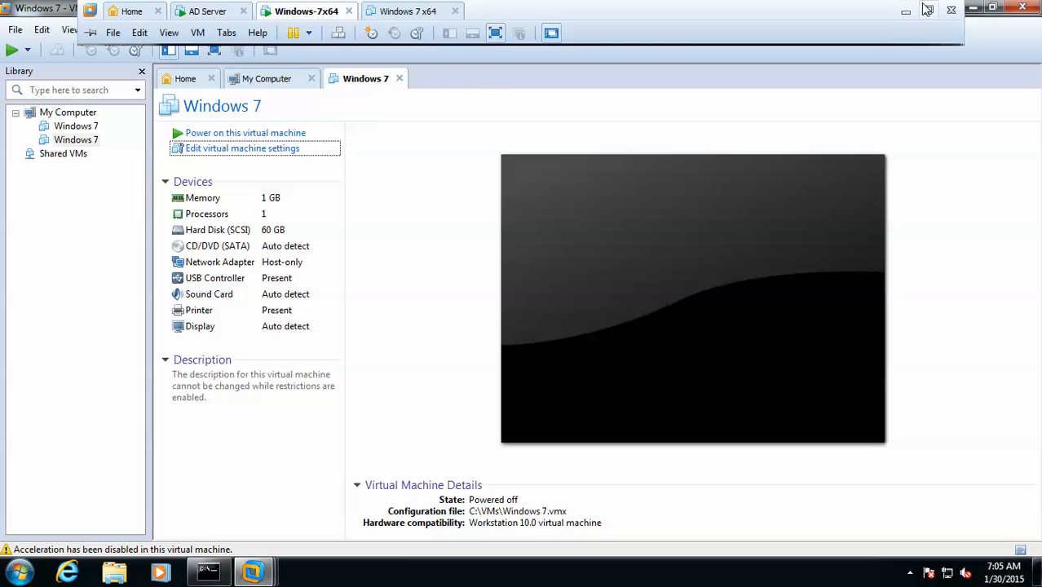